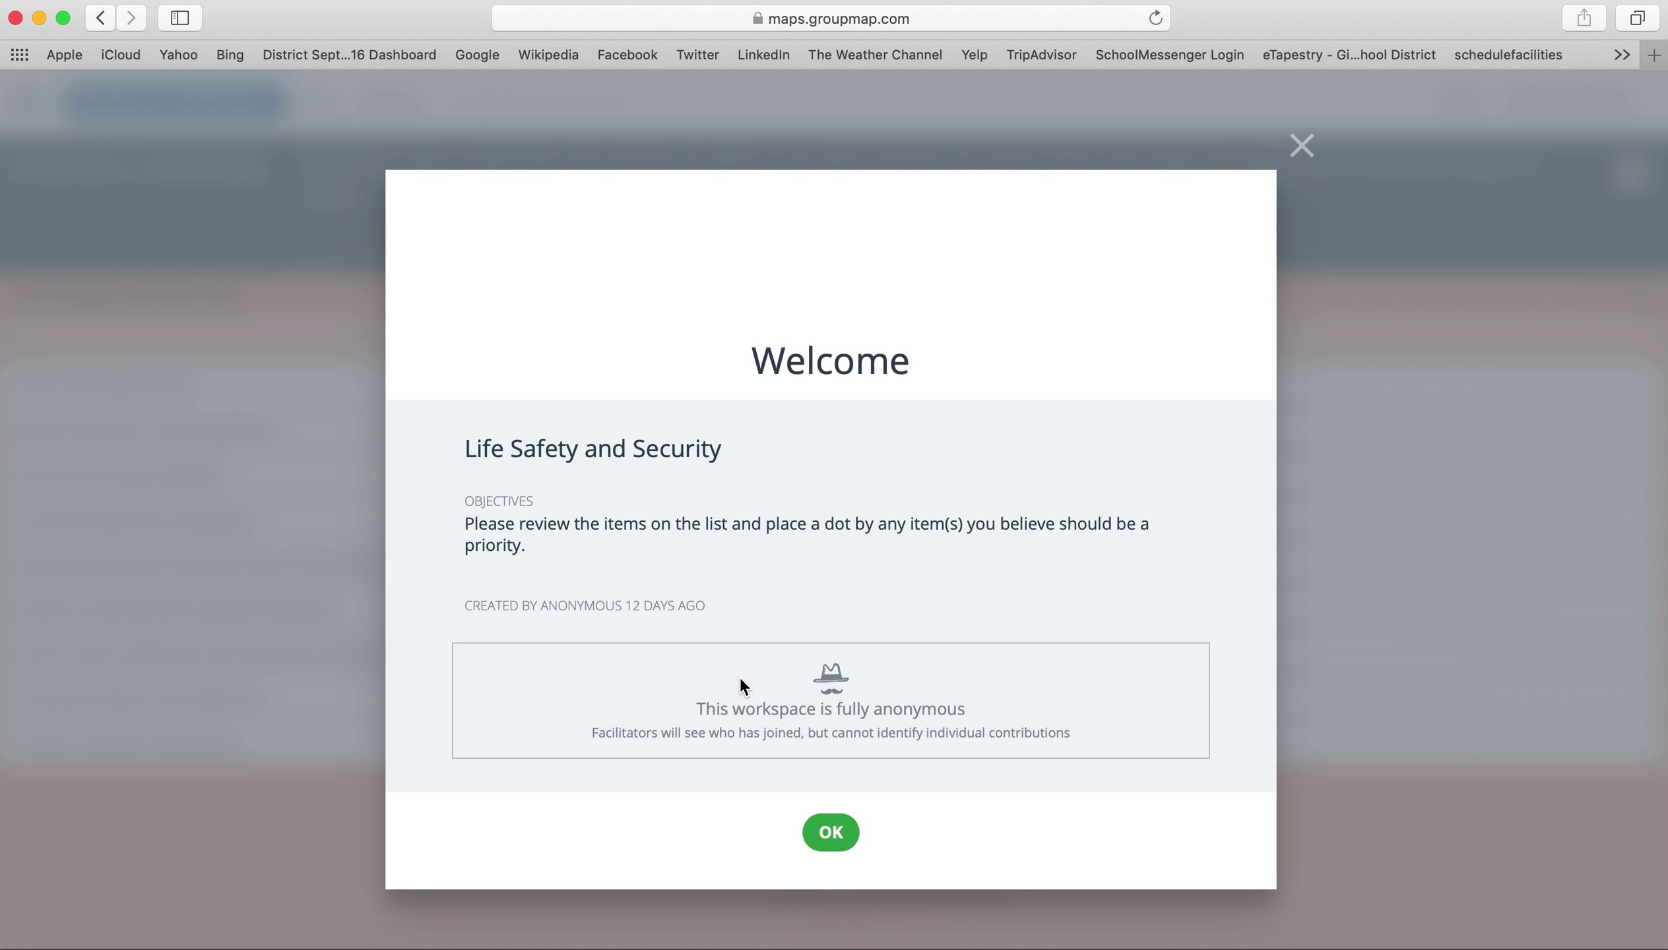
Dismiss the Life Safety and Security welcome message and view the description of the "Storm hardened areas" idea
click(823, 839)
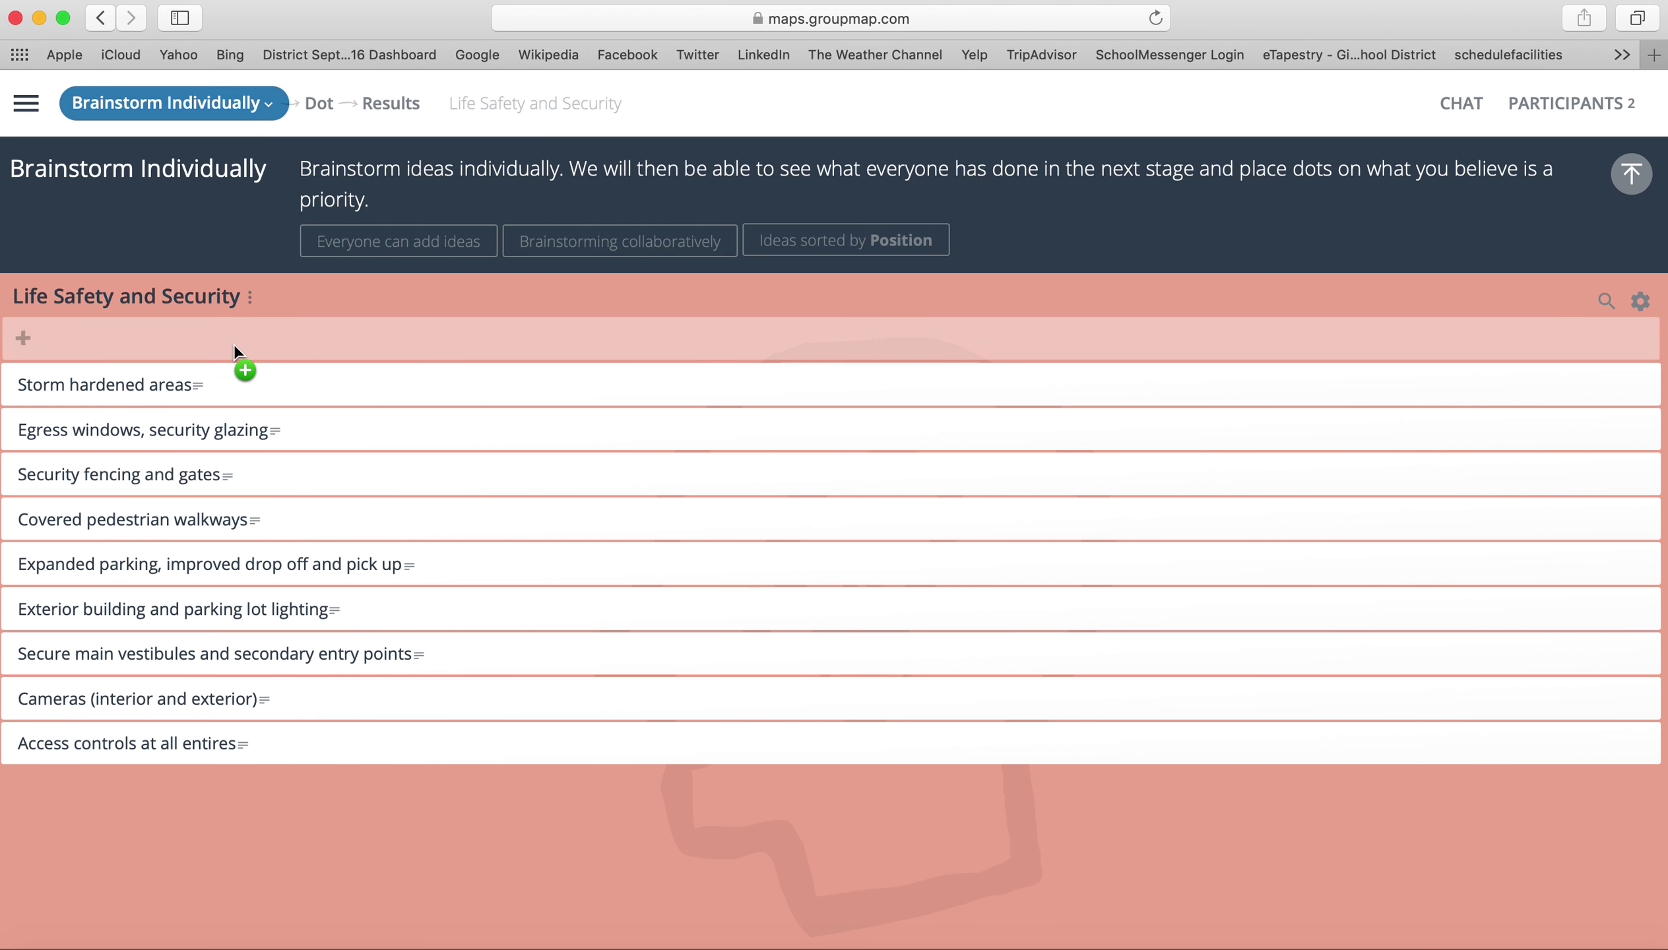
click(182, 391)
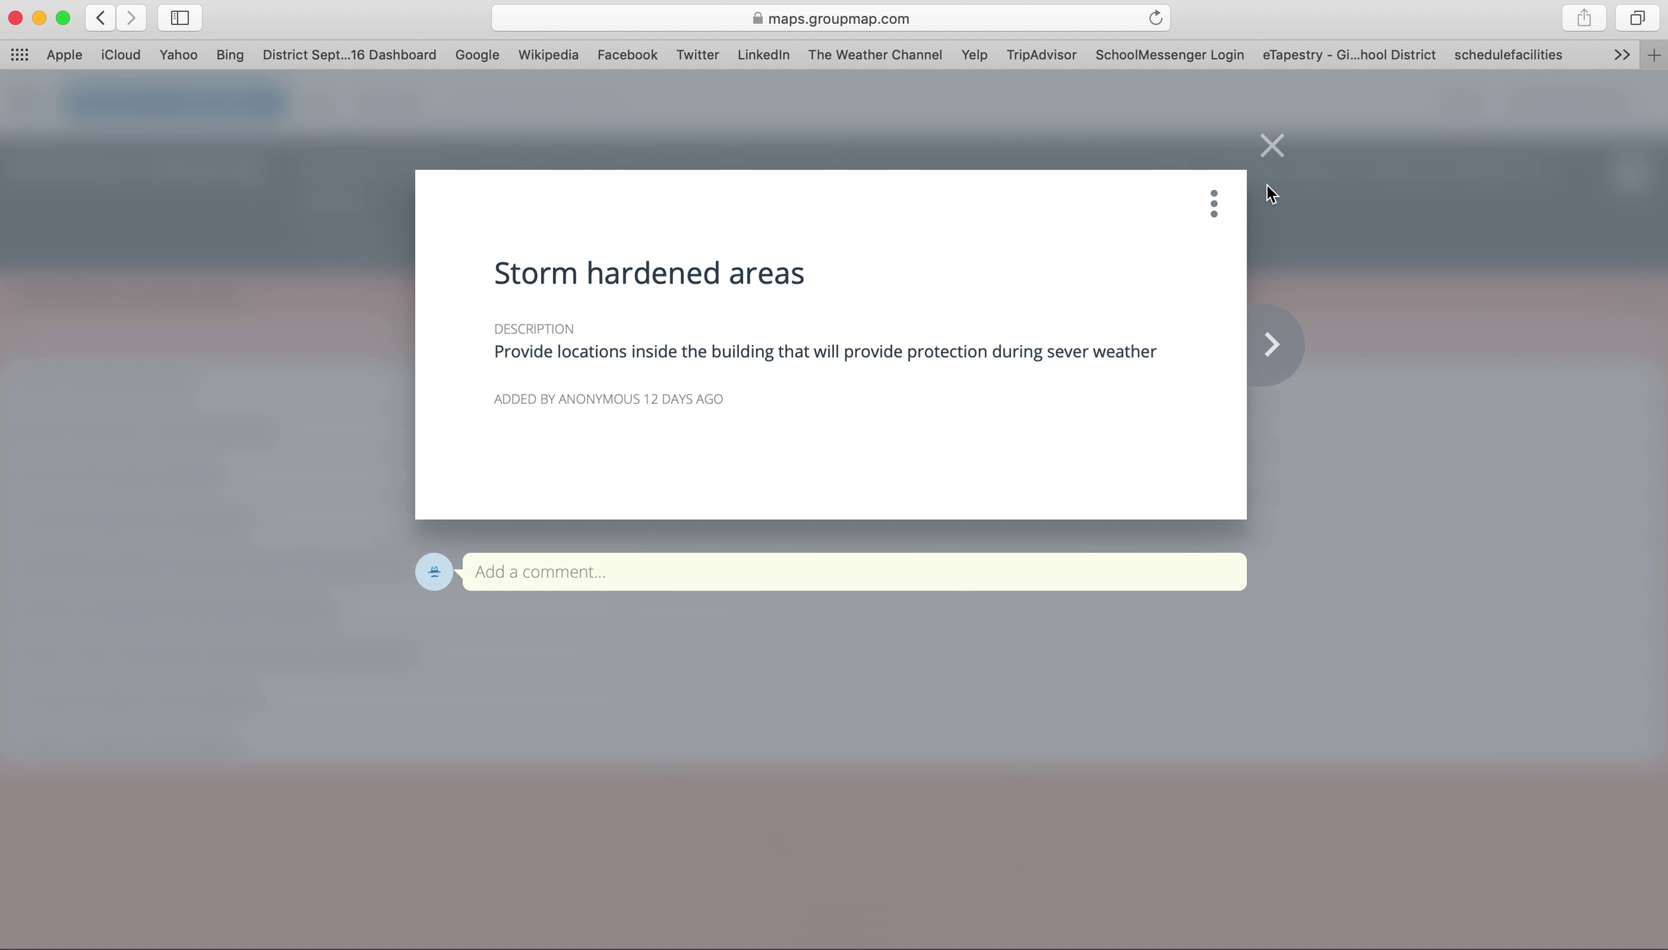
click(1274, 145)
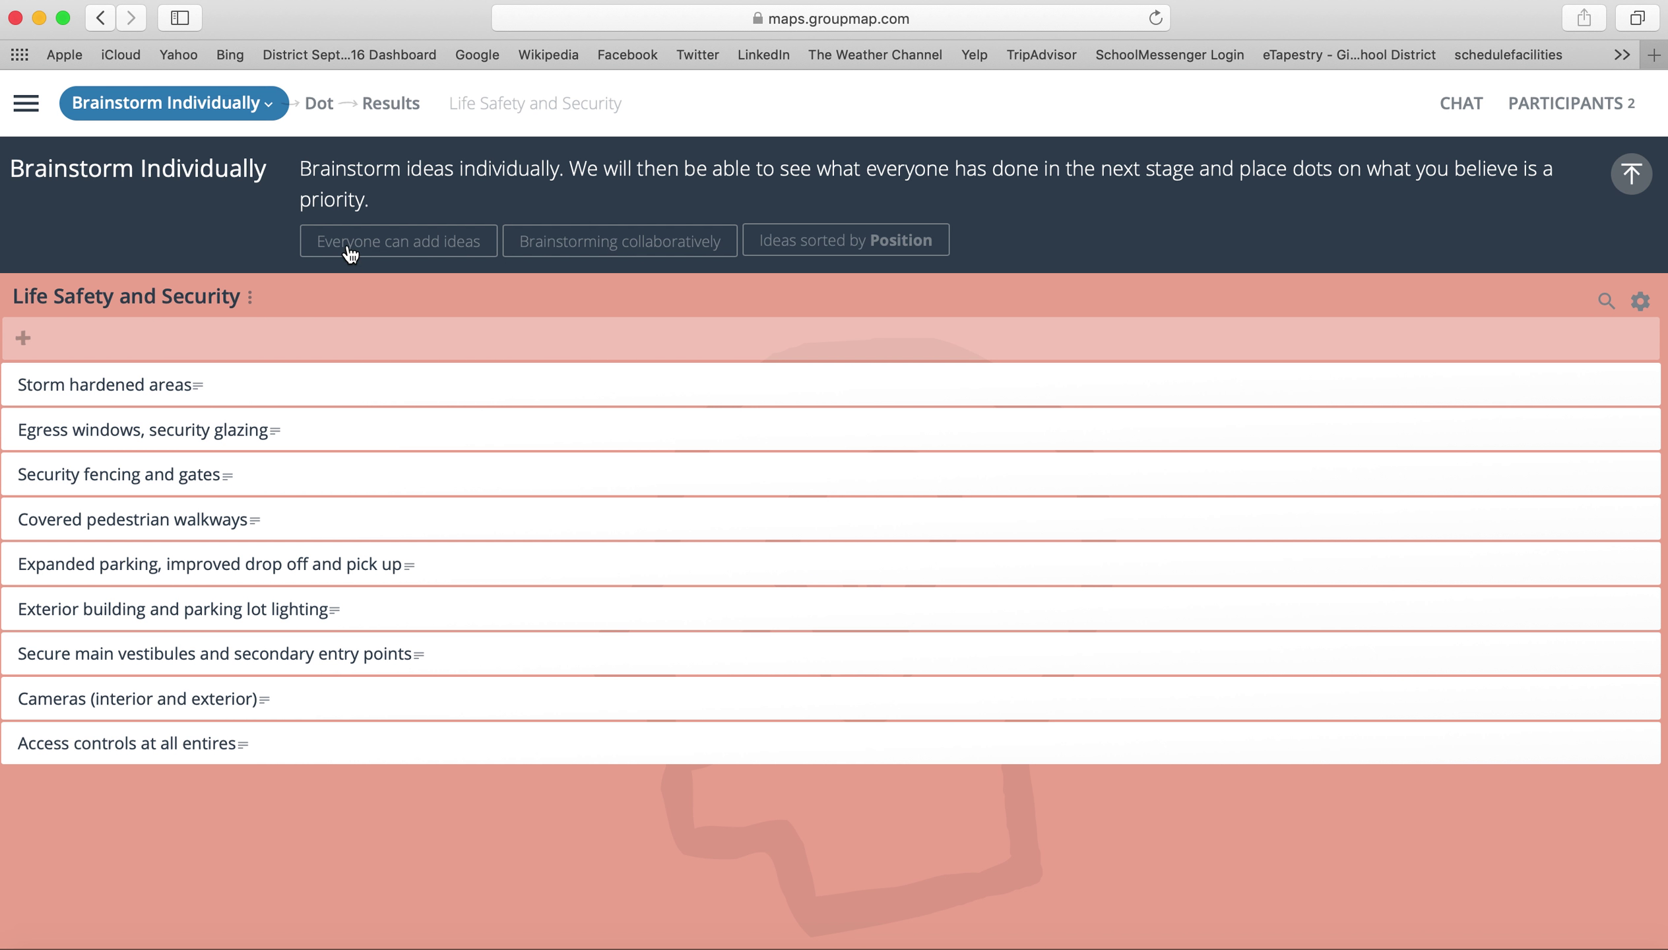
In the Dot stage, give one dot to "Storm hardened areas" and two dots to "Exterior building and parking lot lighting"
click(319, 103)
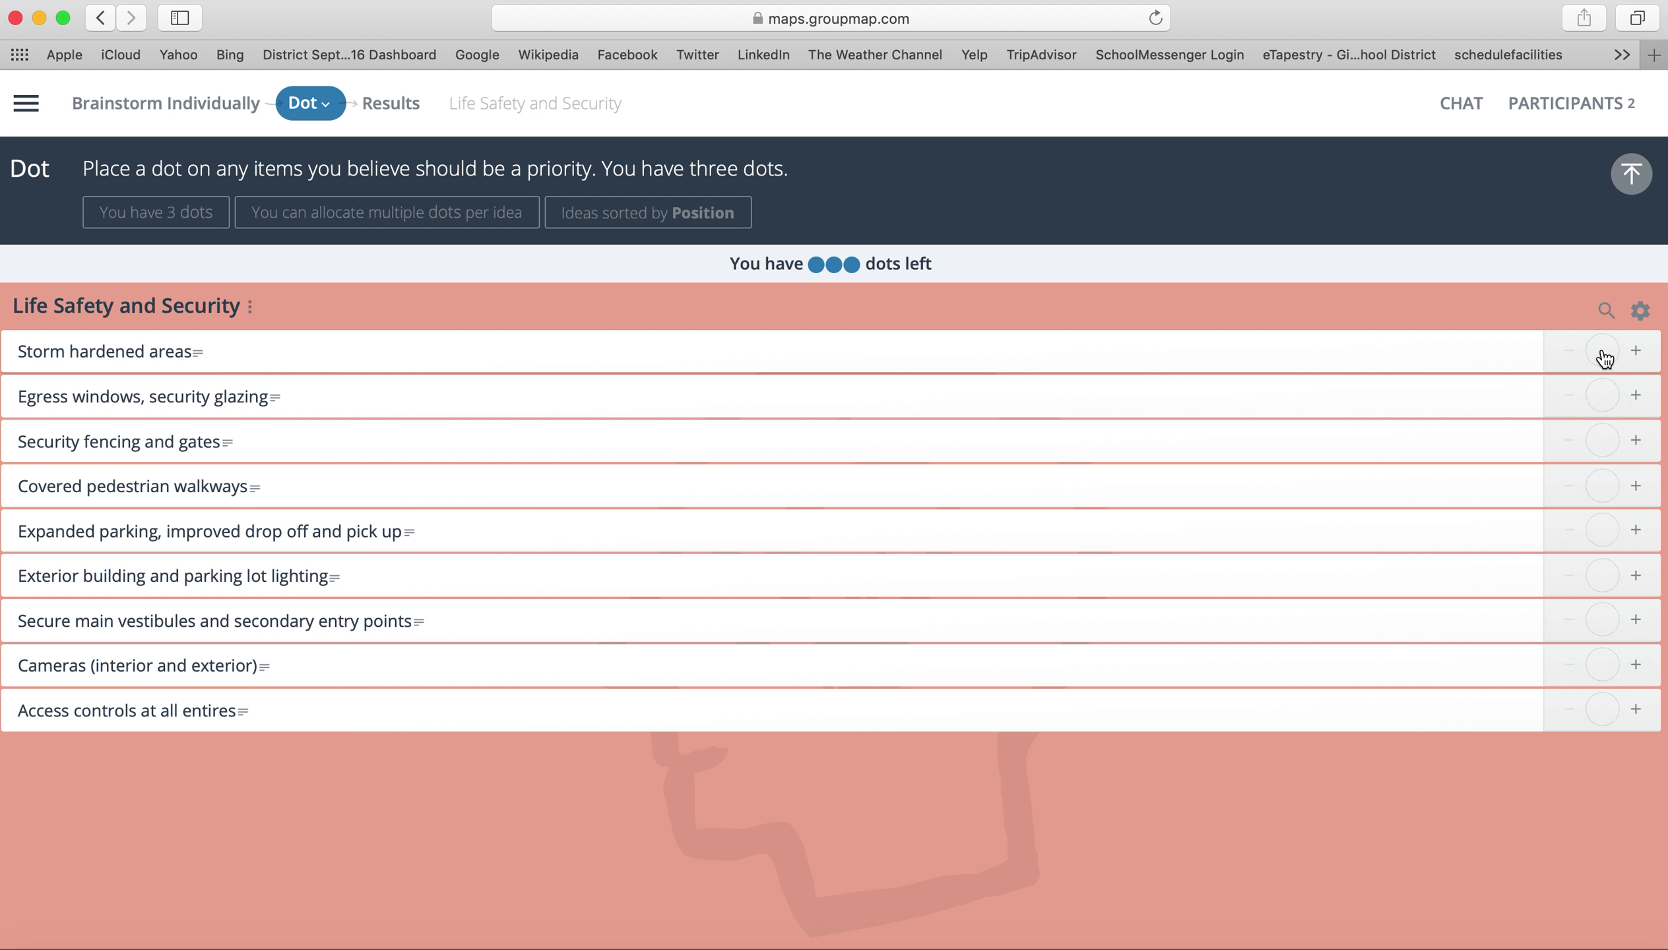
click(1636, 351)
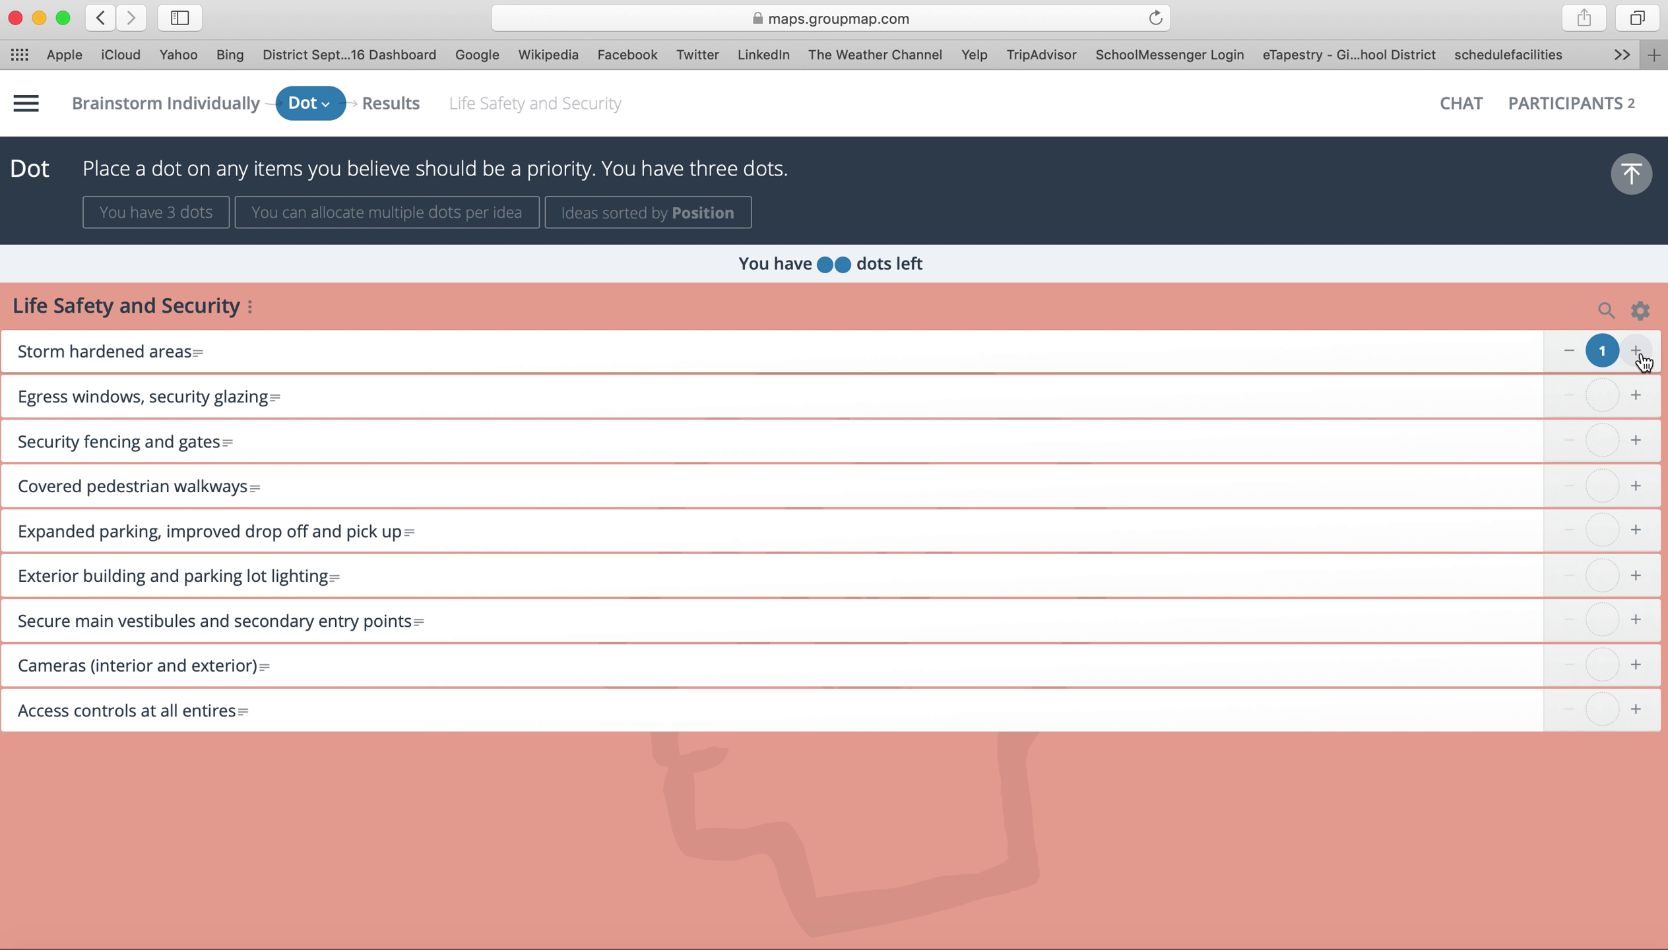
click(1635, 575)
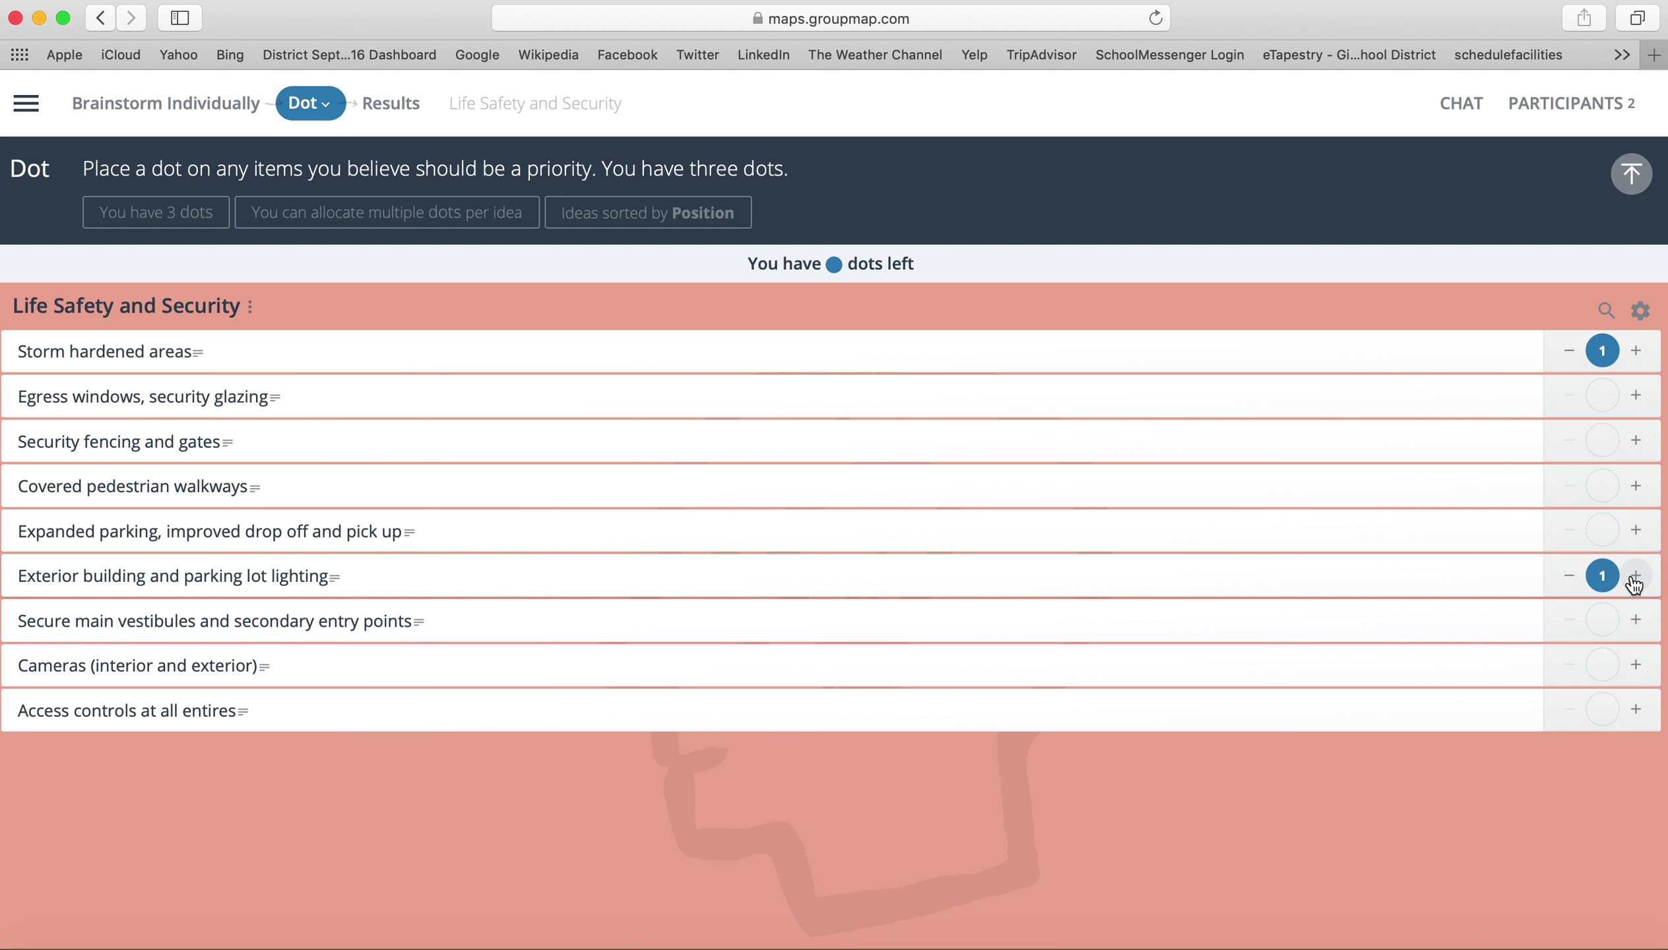
click(1635, 575)
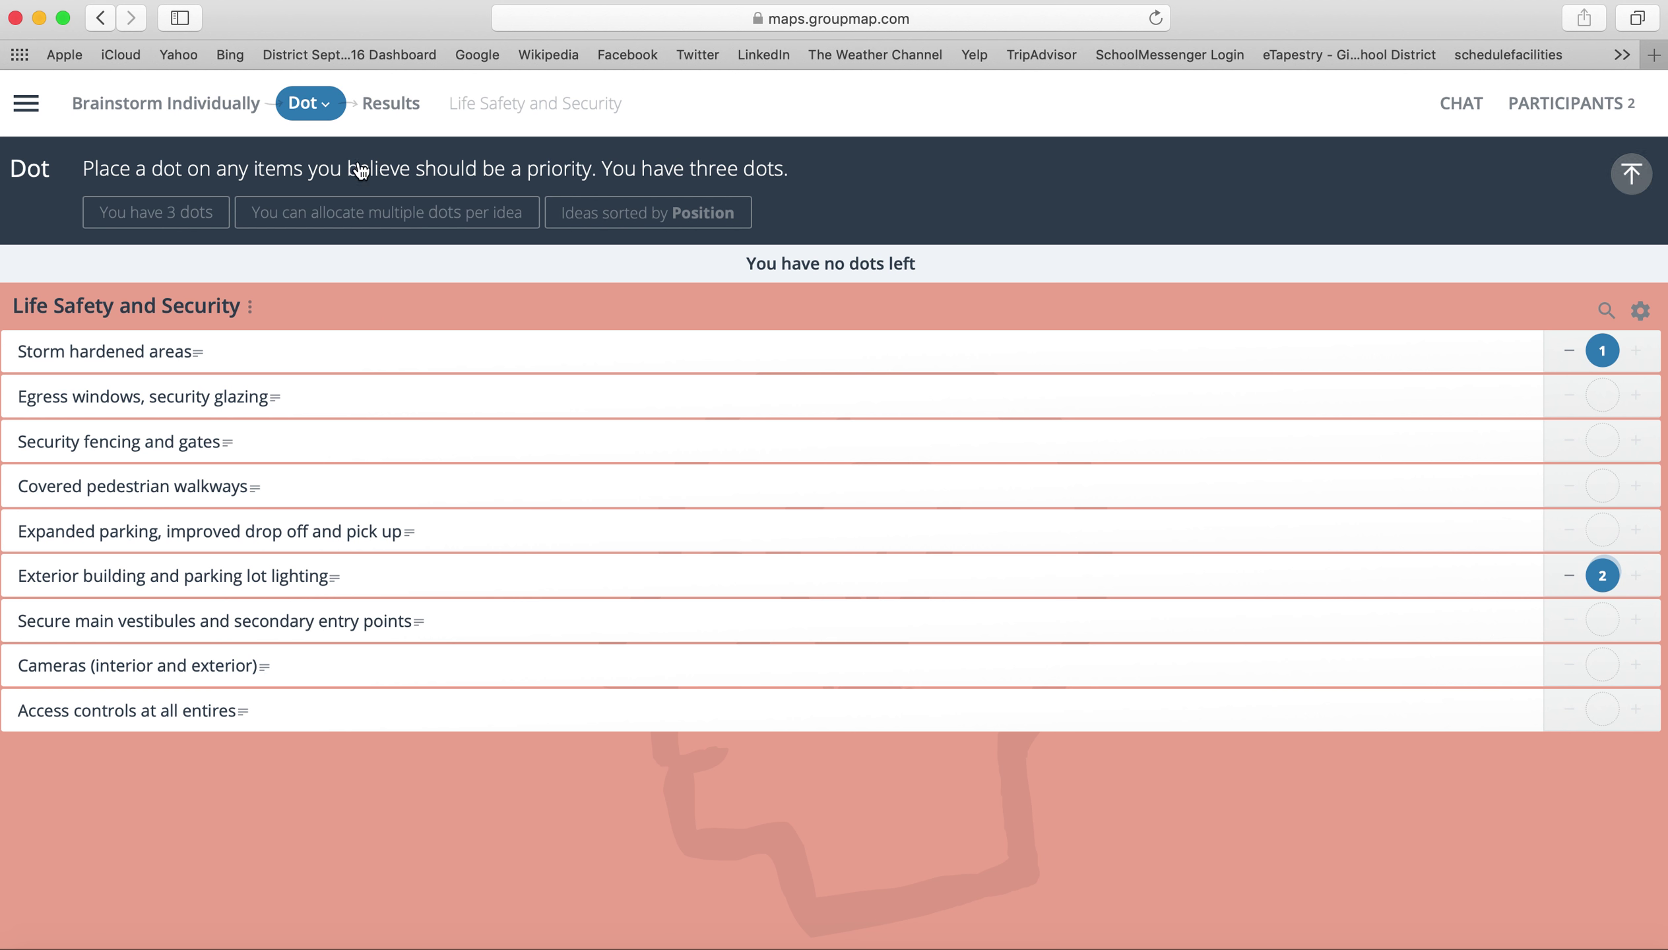
View the Life Safety and Security results and advance to the Learning and Curriculum map, dismissing its welcome message
click(390, 105)
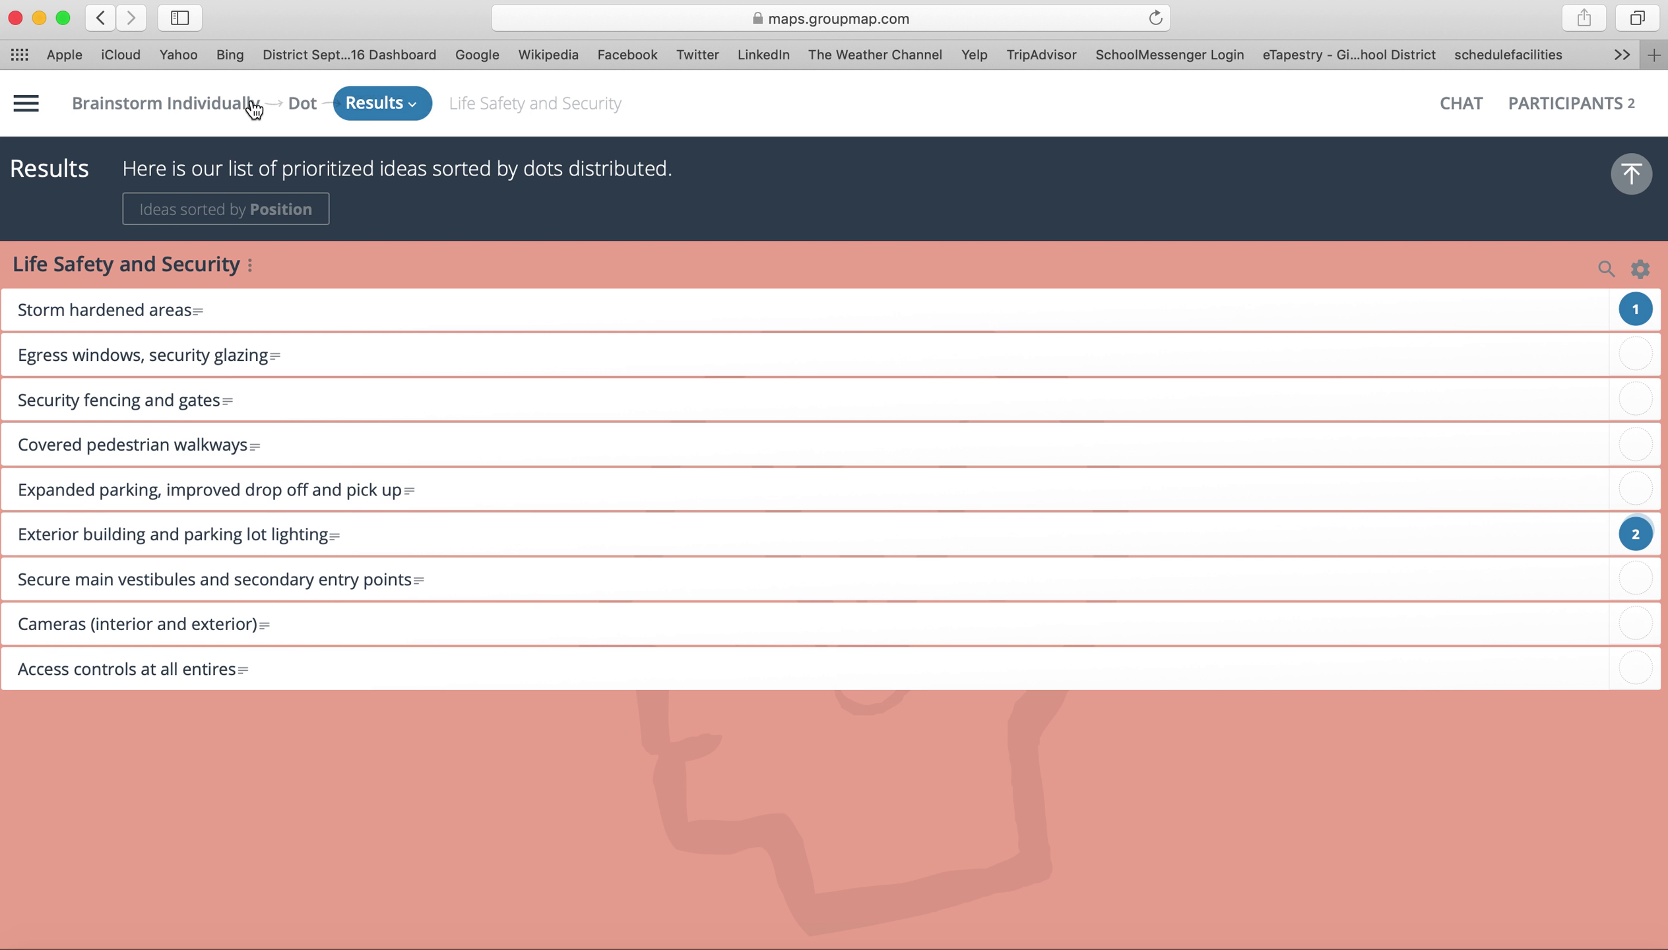
click(37, 114)
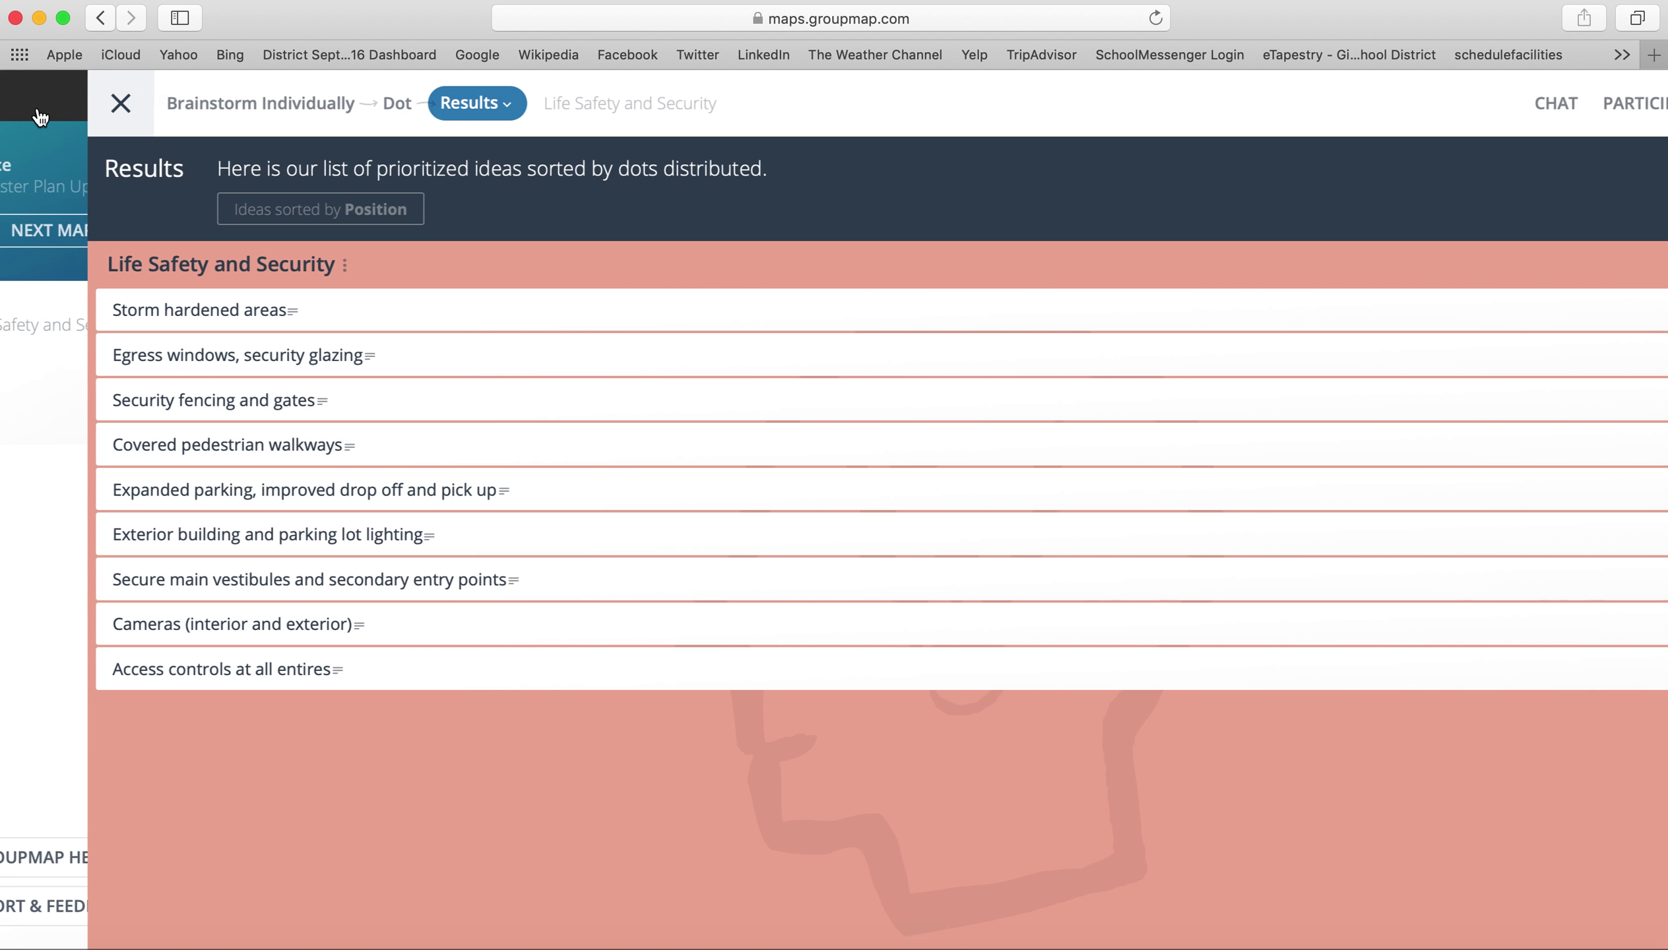
click(227, 233)
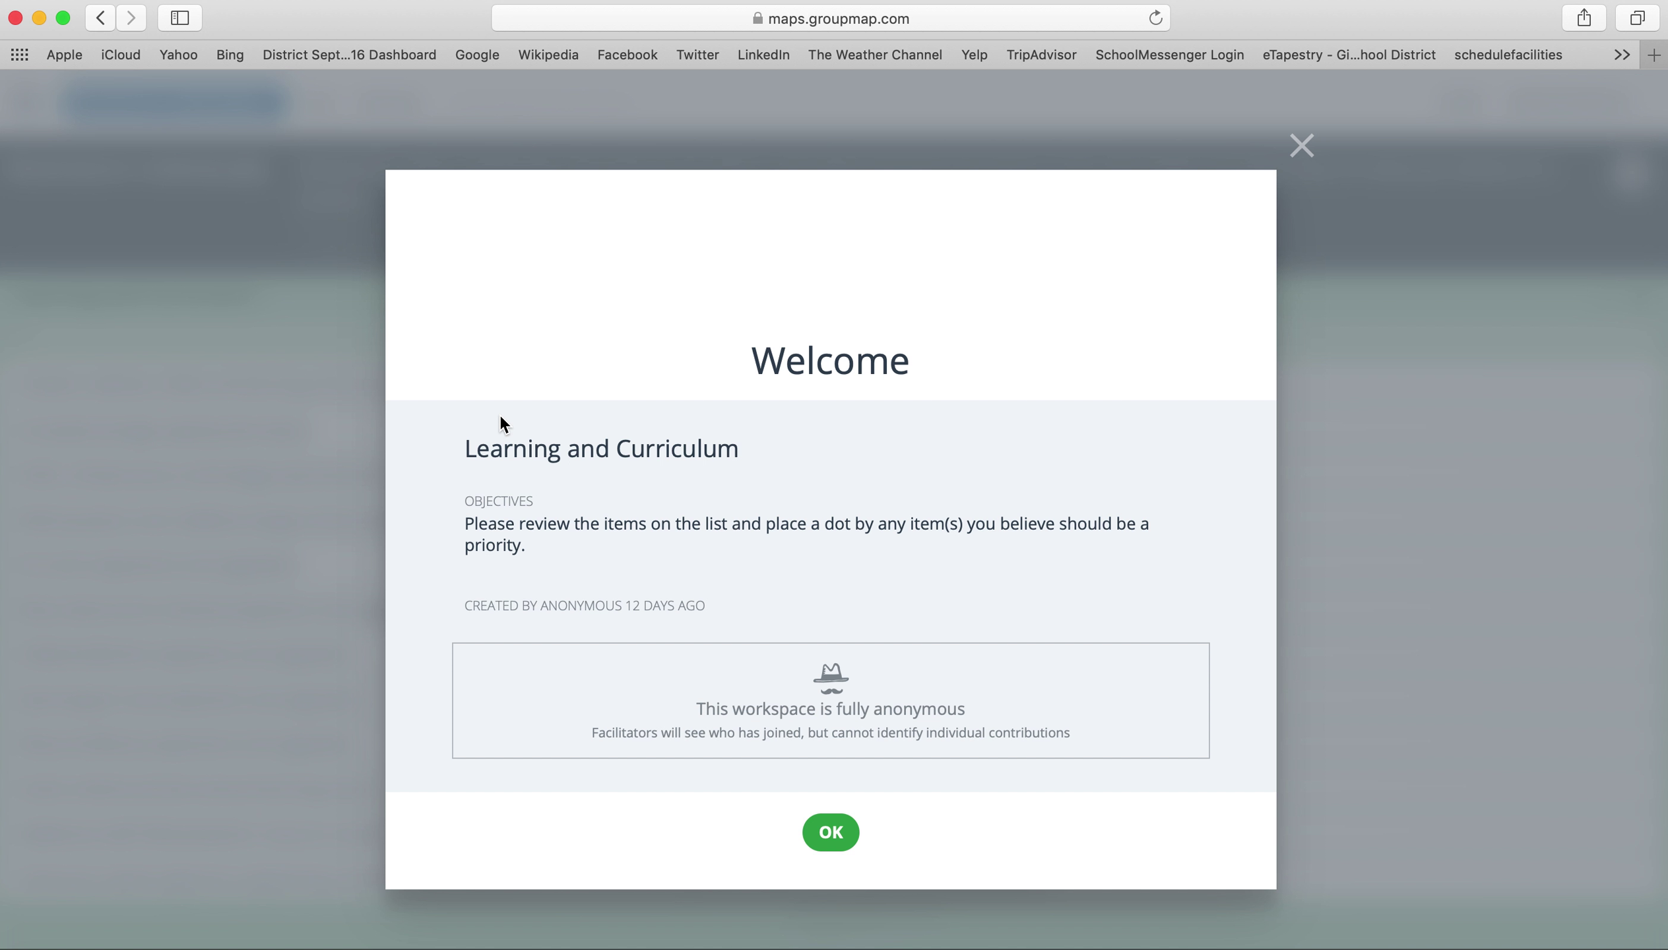
click(829, 820)
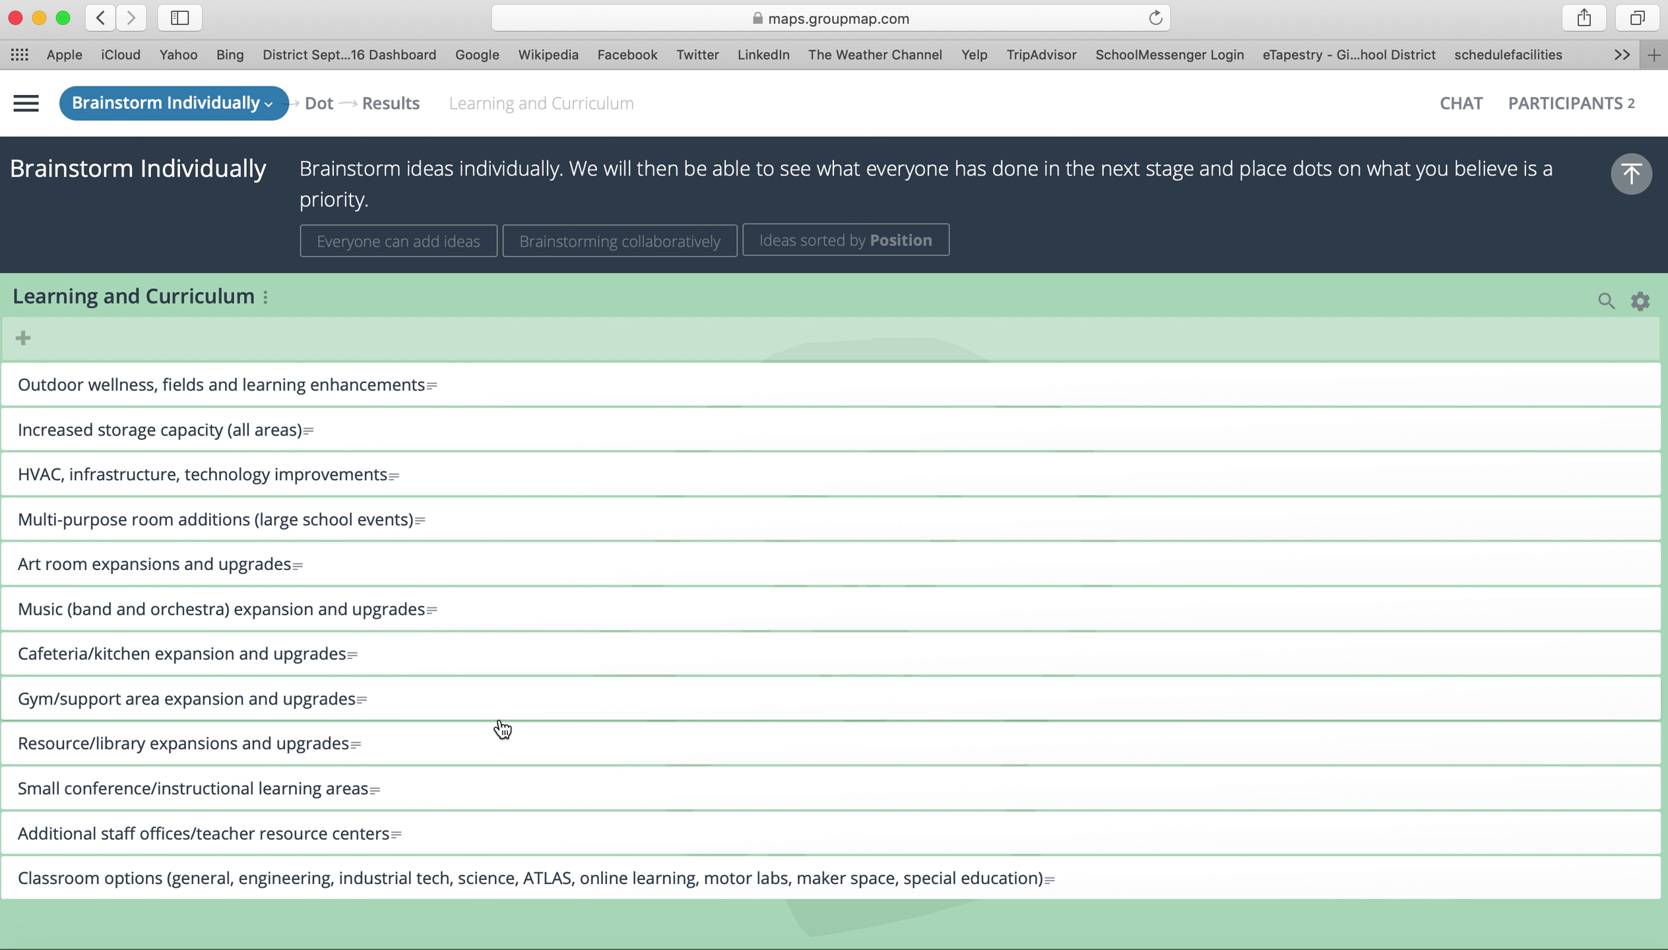
View the description of "Increased storage capacity (all areas)" and look through the map's Dot and Results stages
click(263, 436)
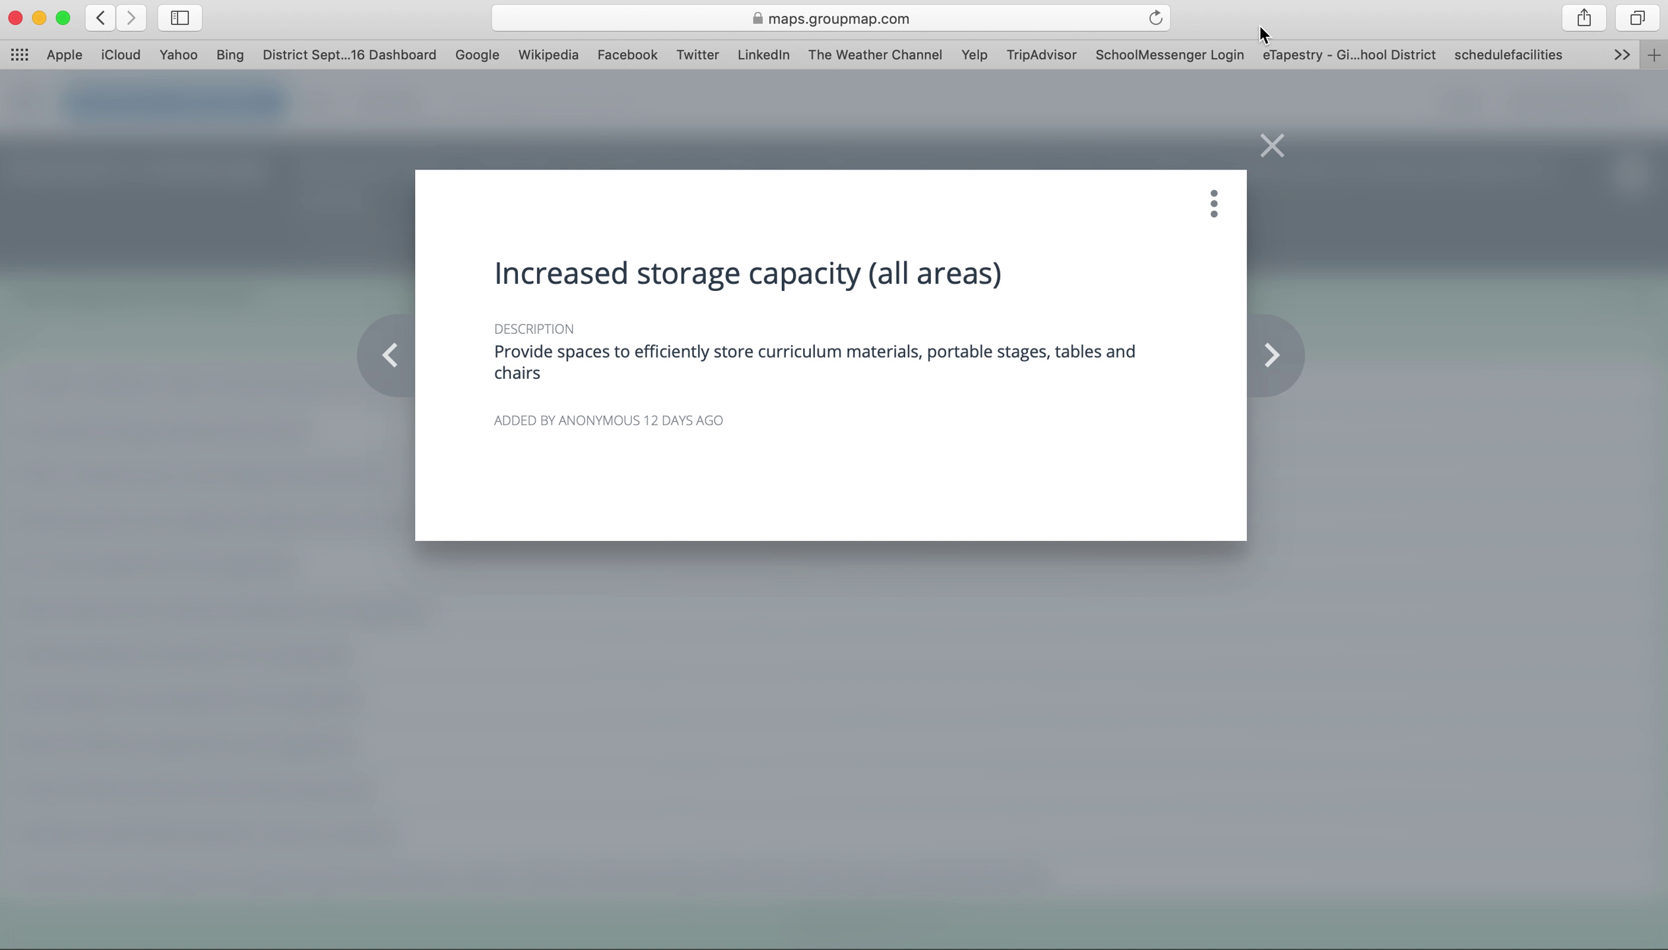
click(1277, 150)
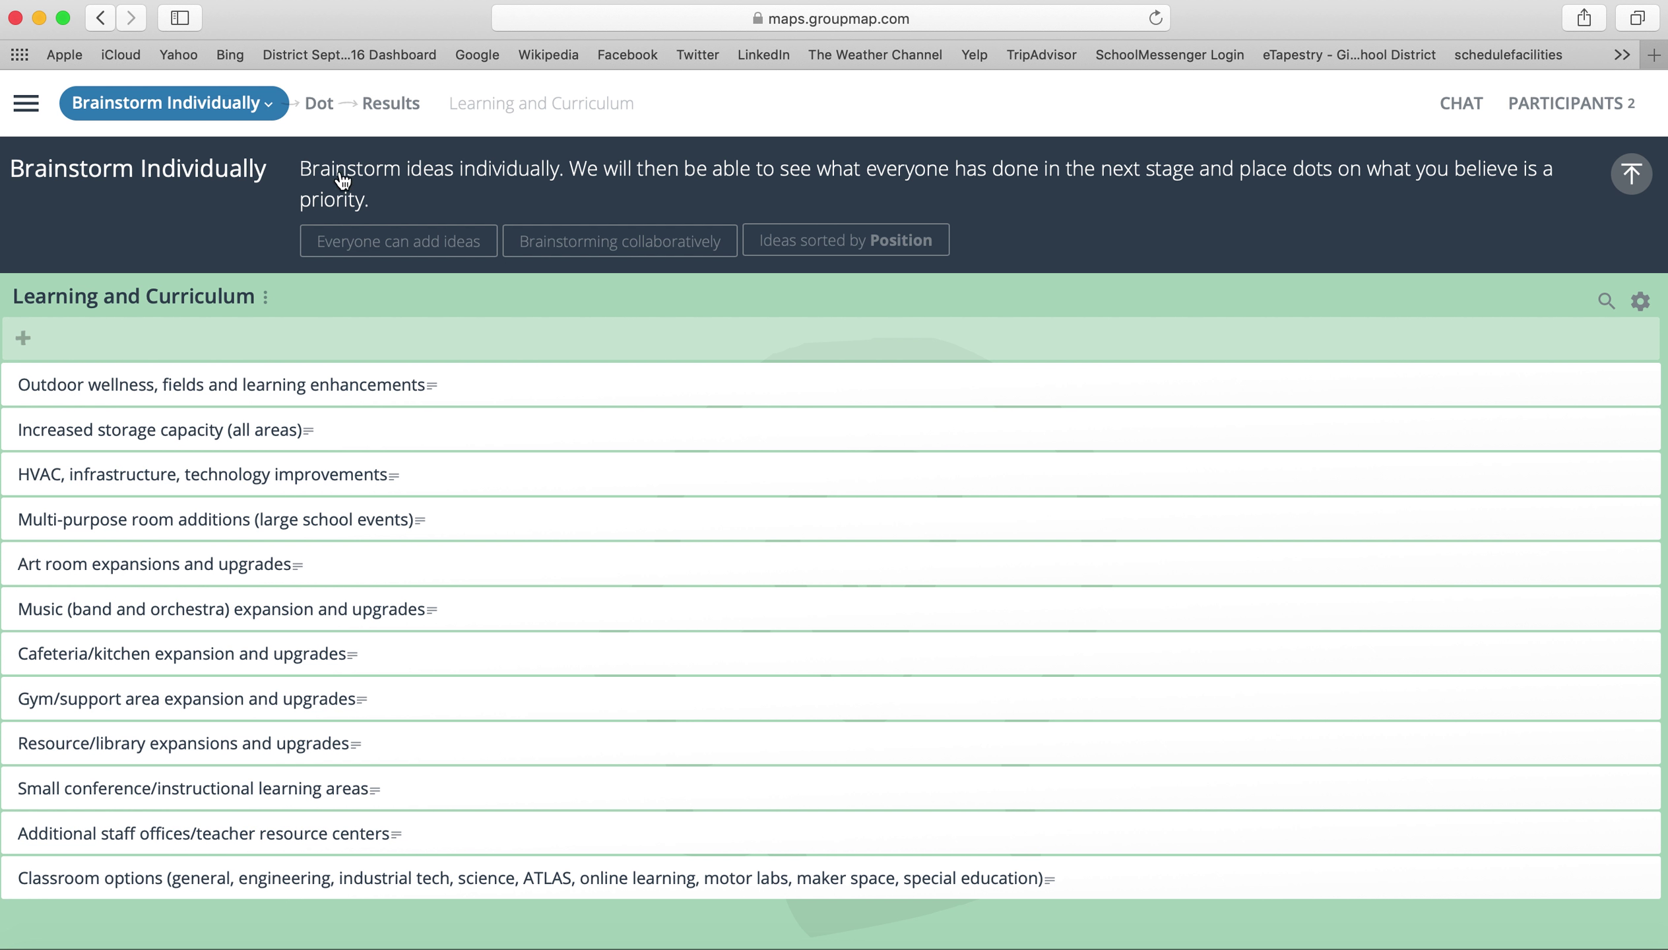
click(320, 103)
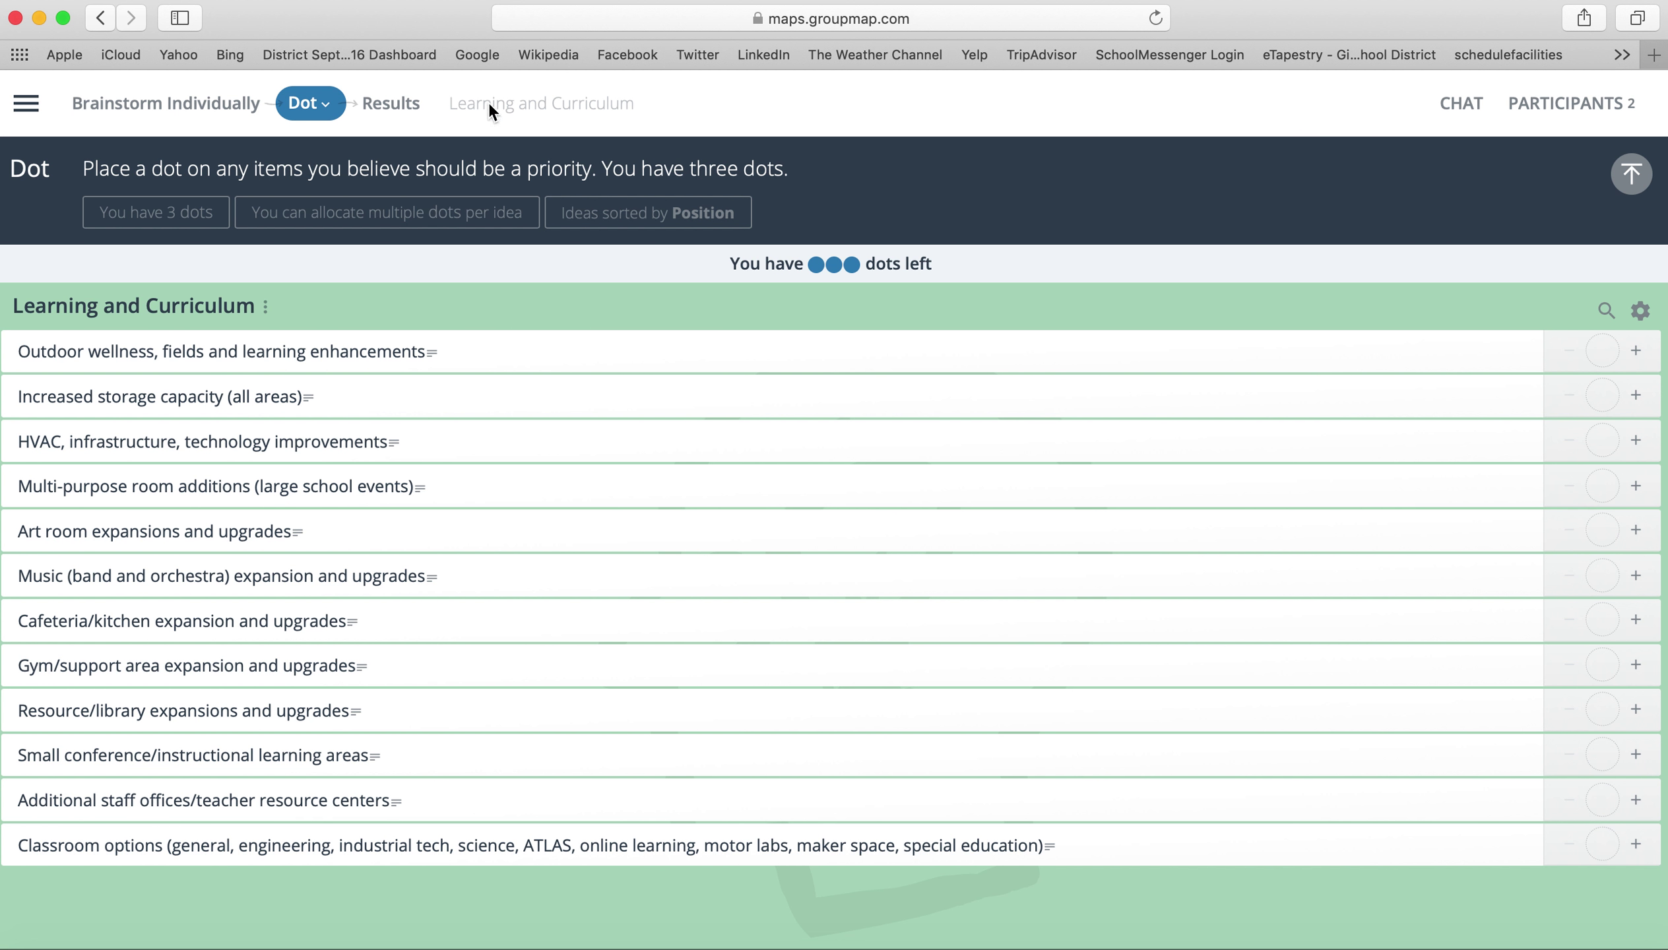
click(397, 104)
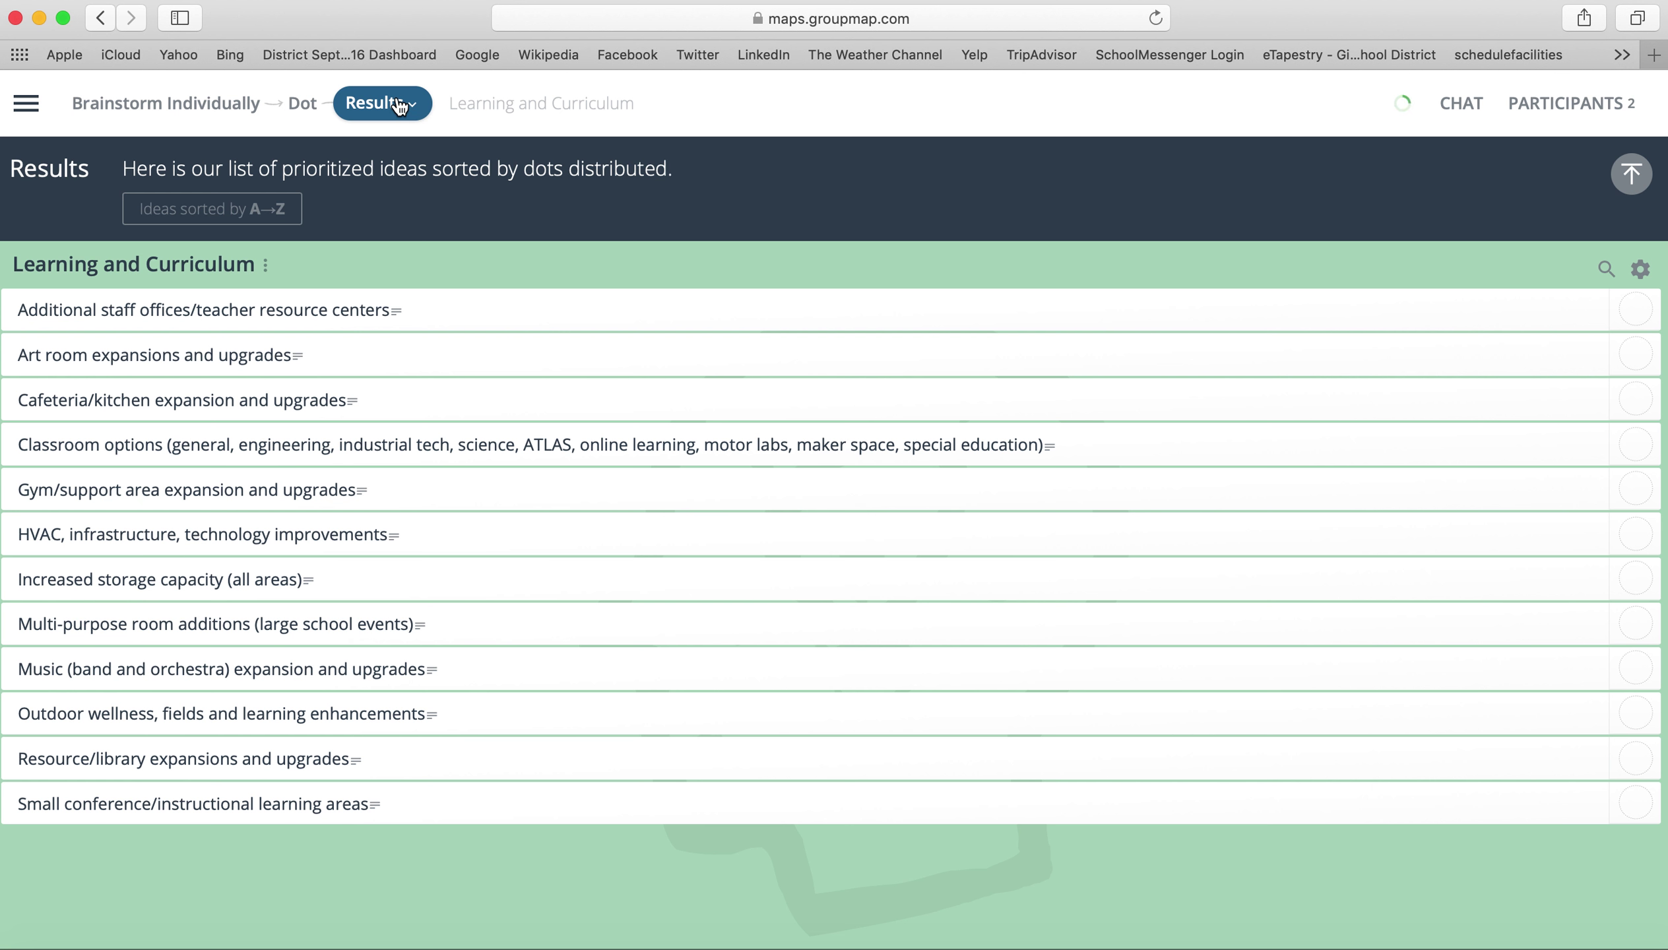
Advance to the Accessibility & Inclusiveness map and dismiss its welcome message
click(26, 104)
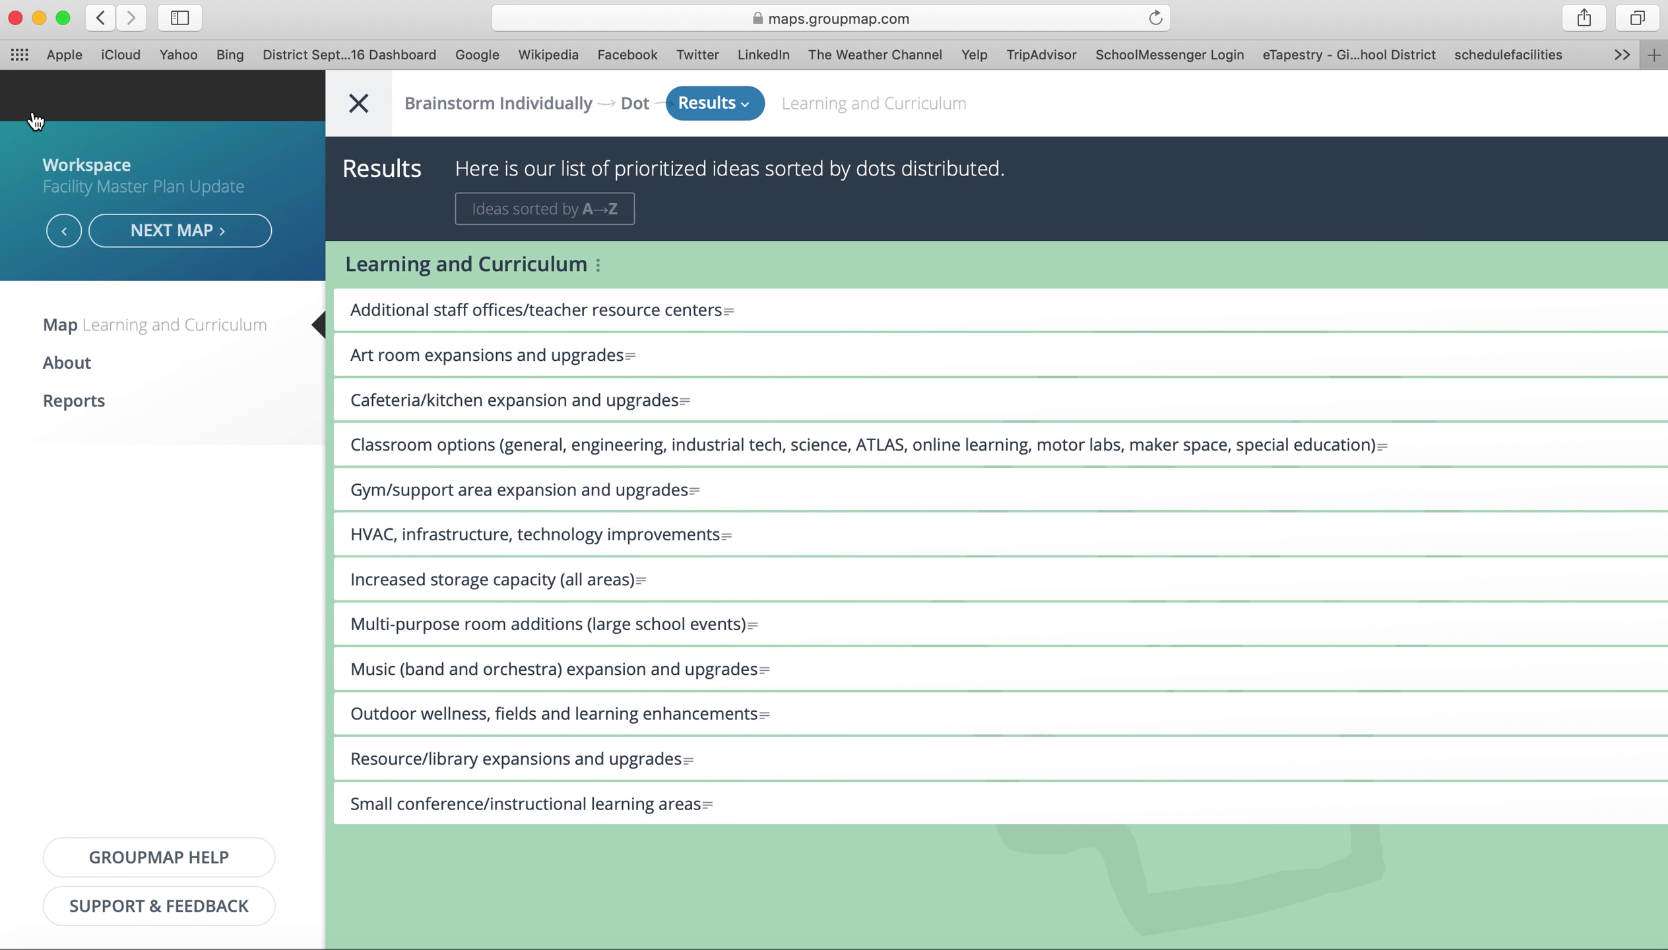
click(153, 231)
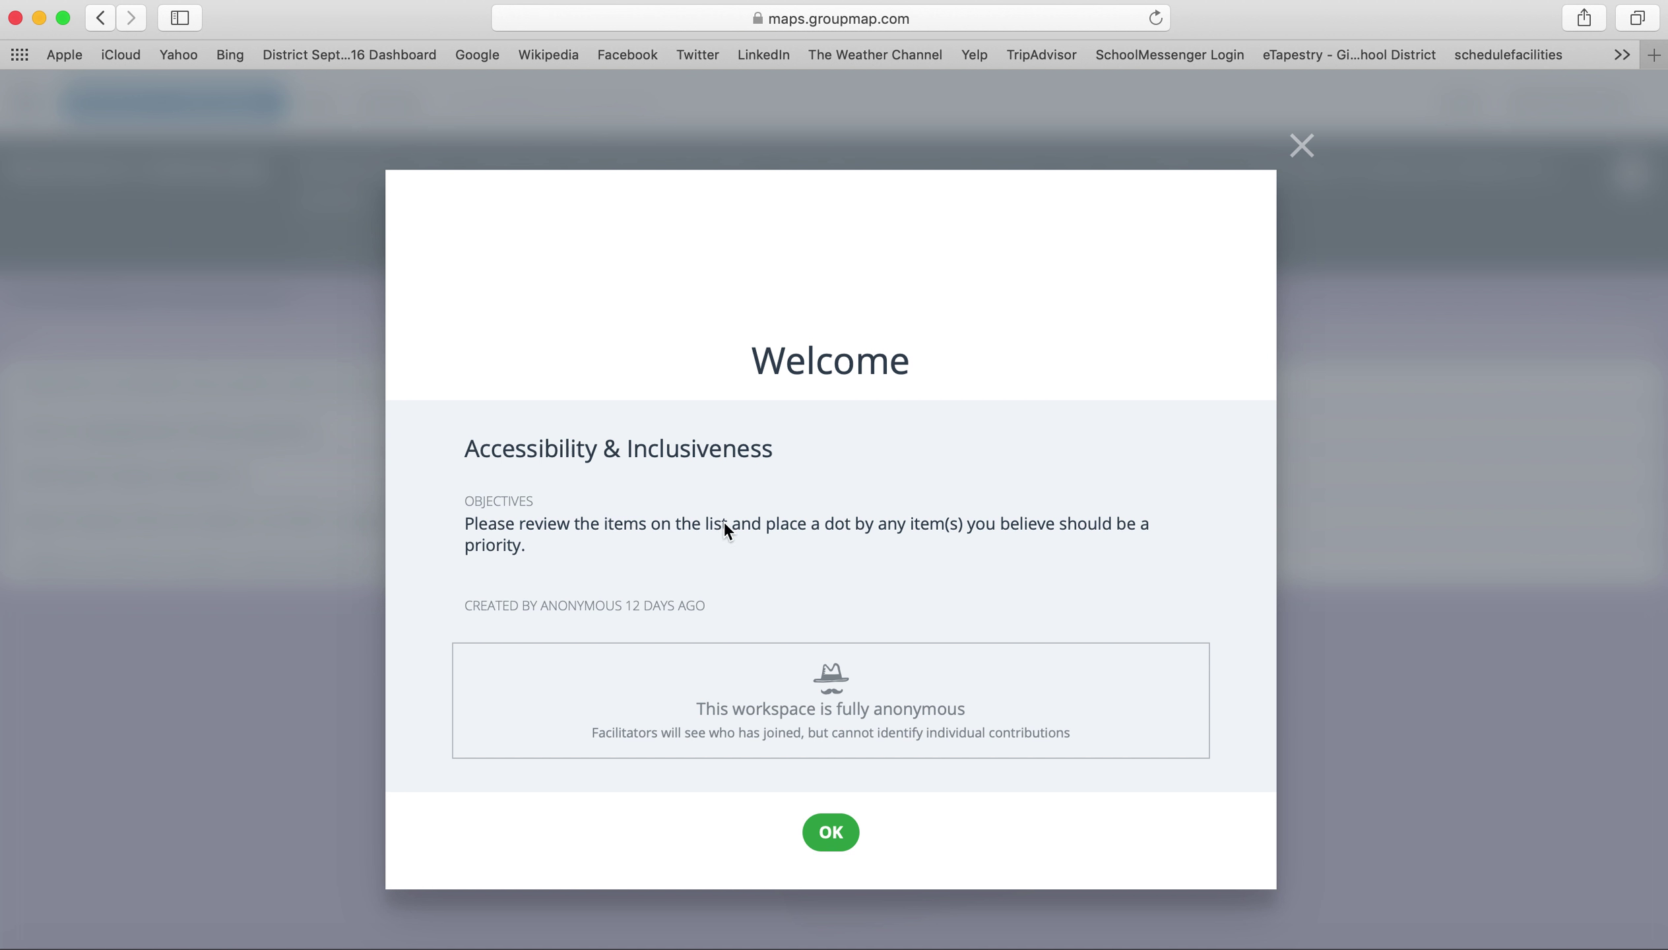
click(824, 834)
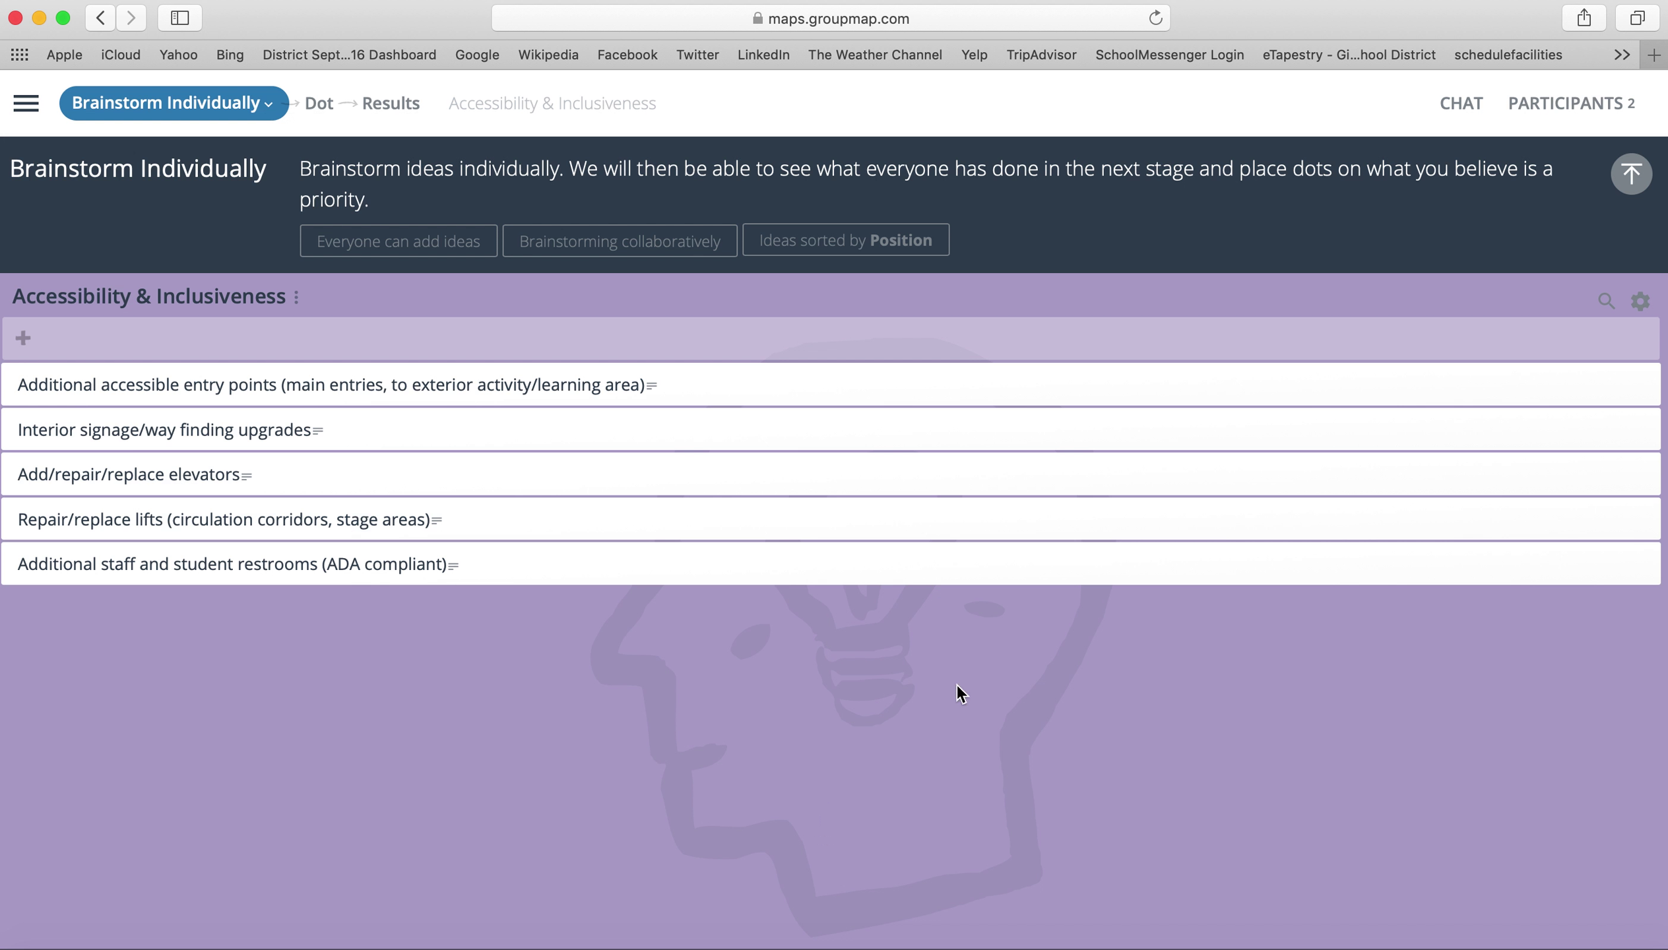
Add a new idea titled "Add an idea" and view the description of the "Additional accessible entry points" idea
click(589, 342)
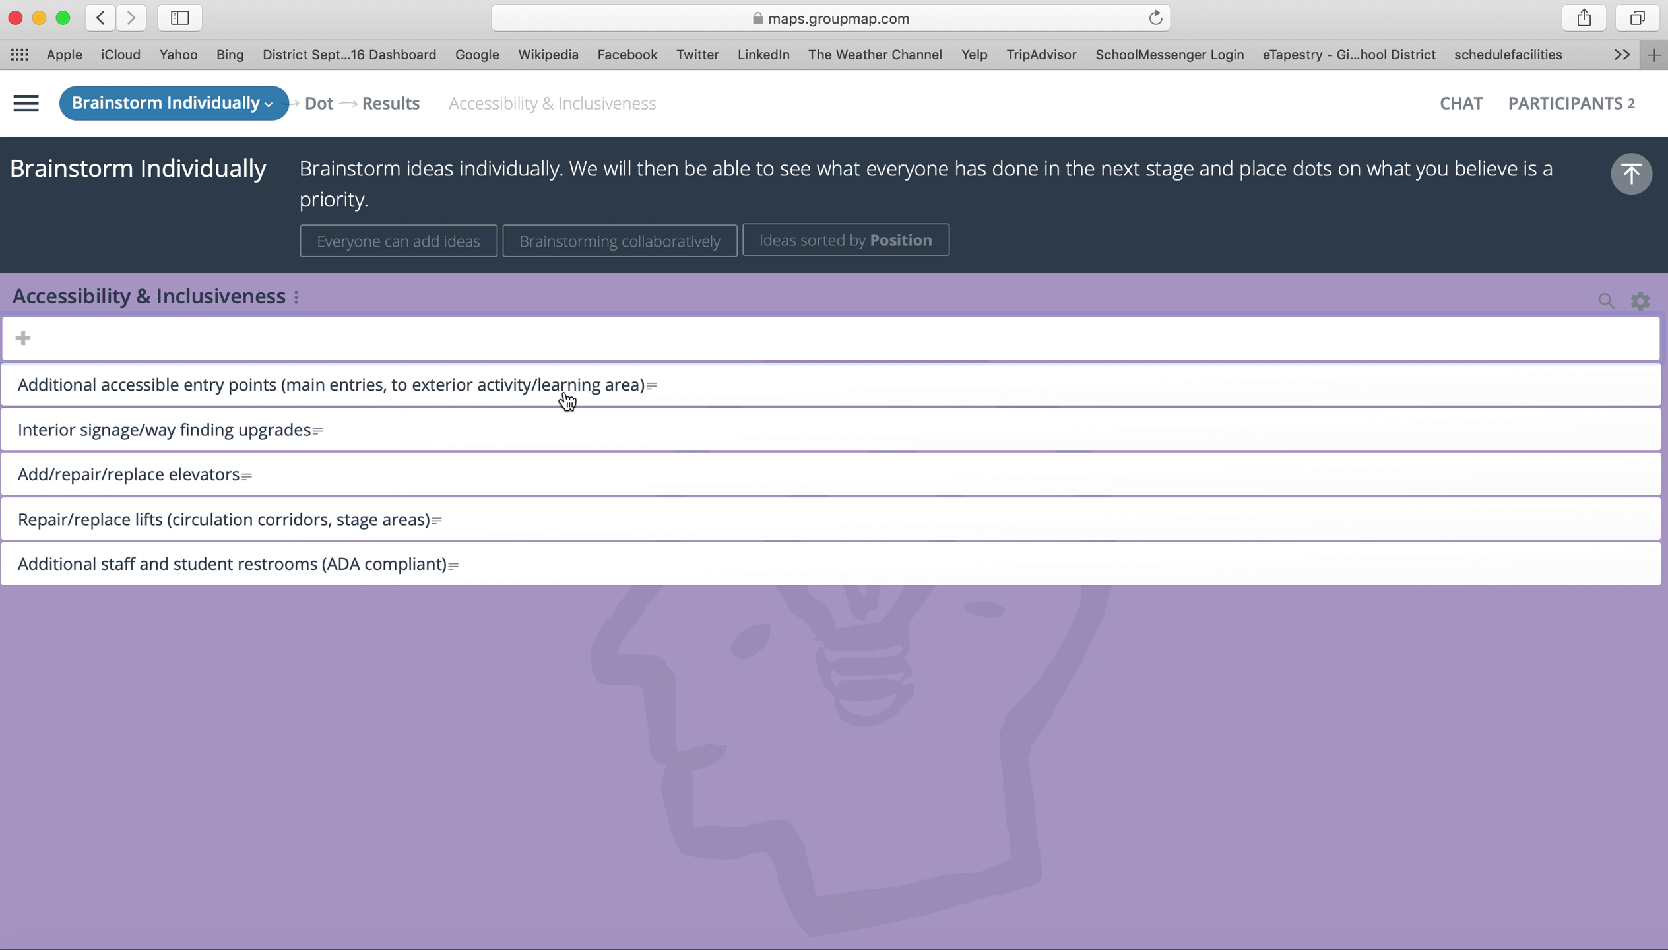
text(Add an idea)
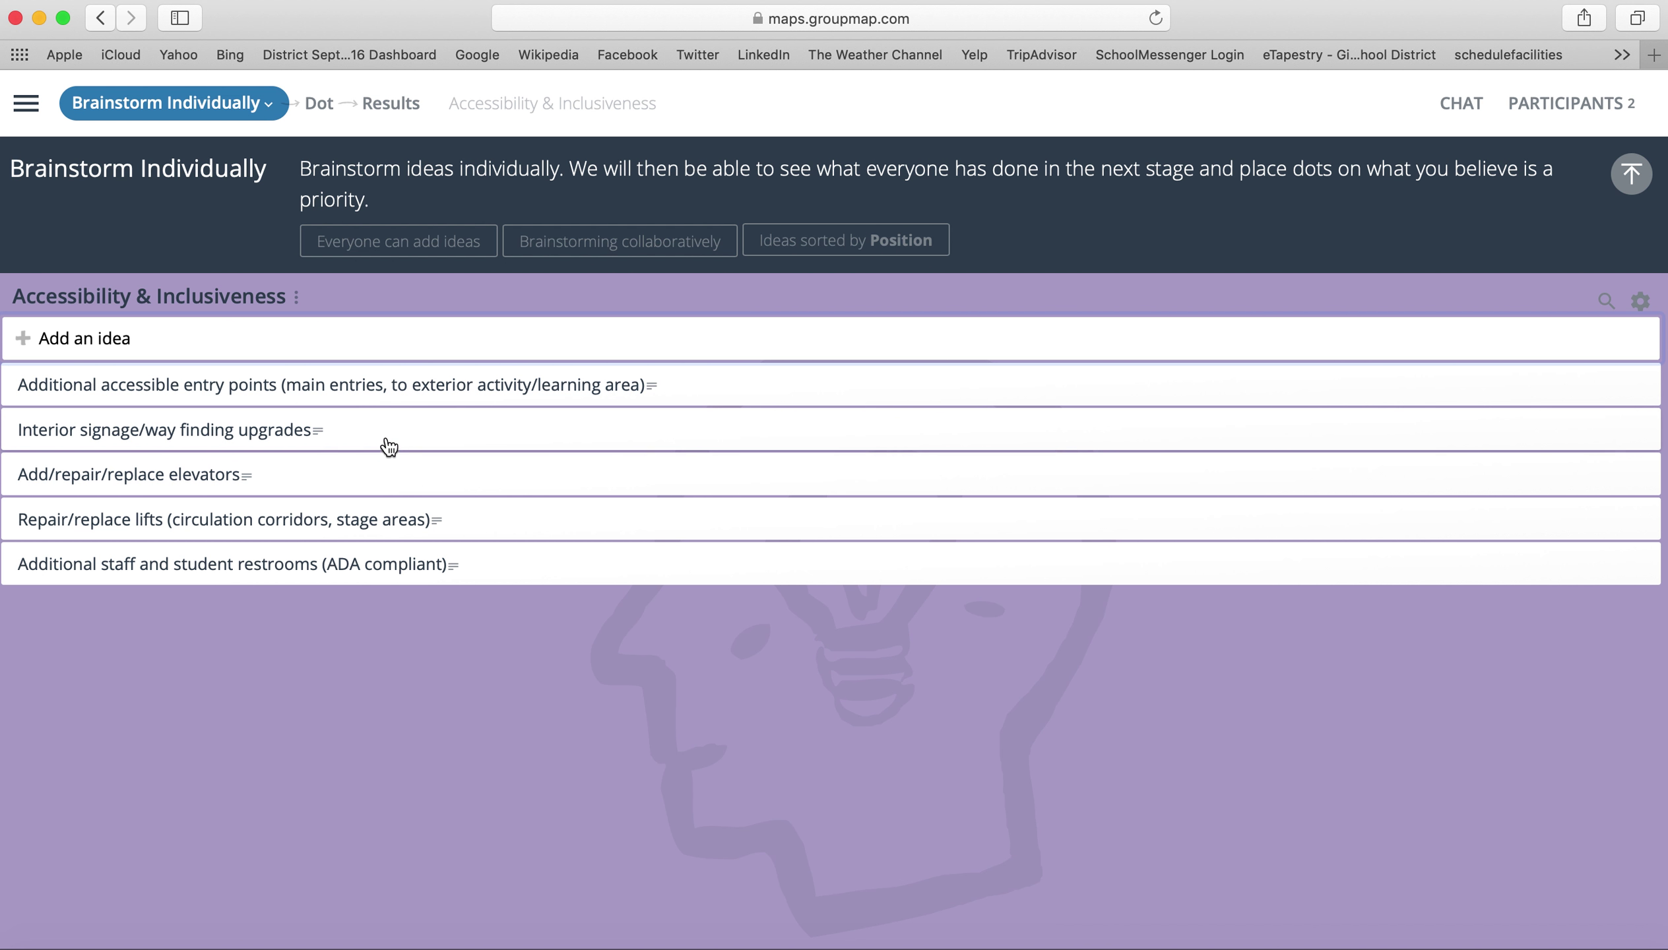
key(Return)
click(269, 434)
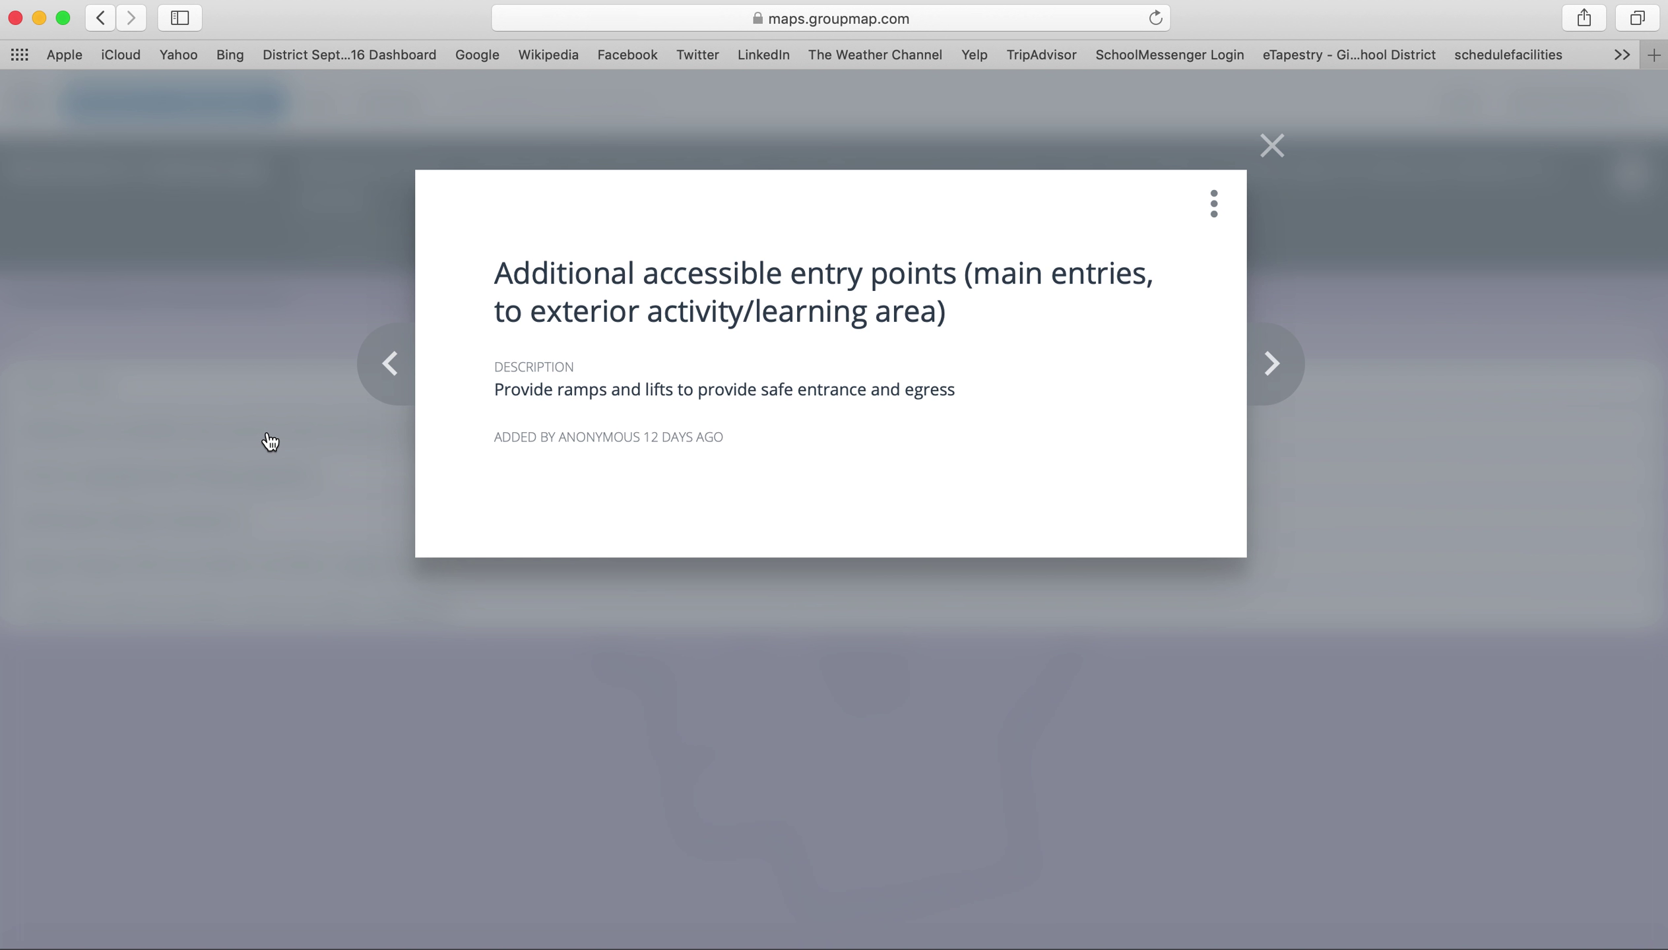
click(1271, 148)
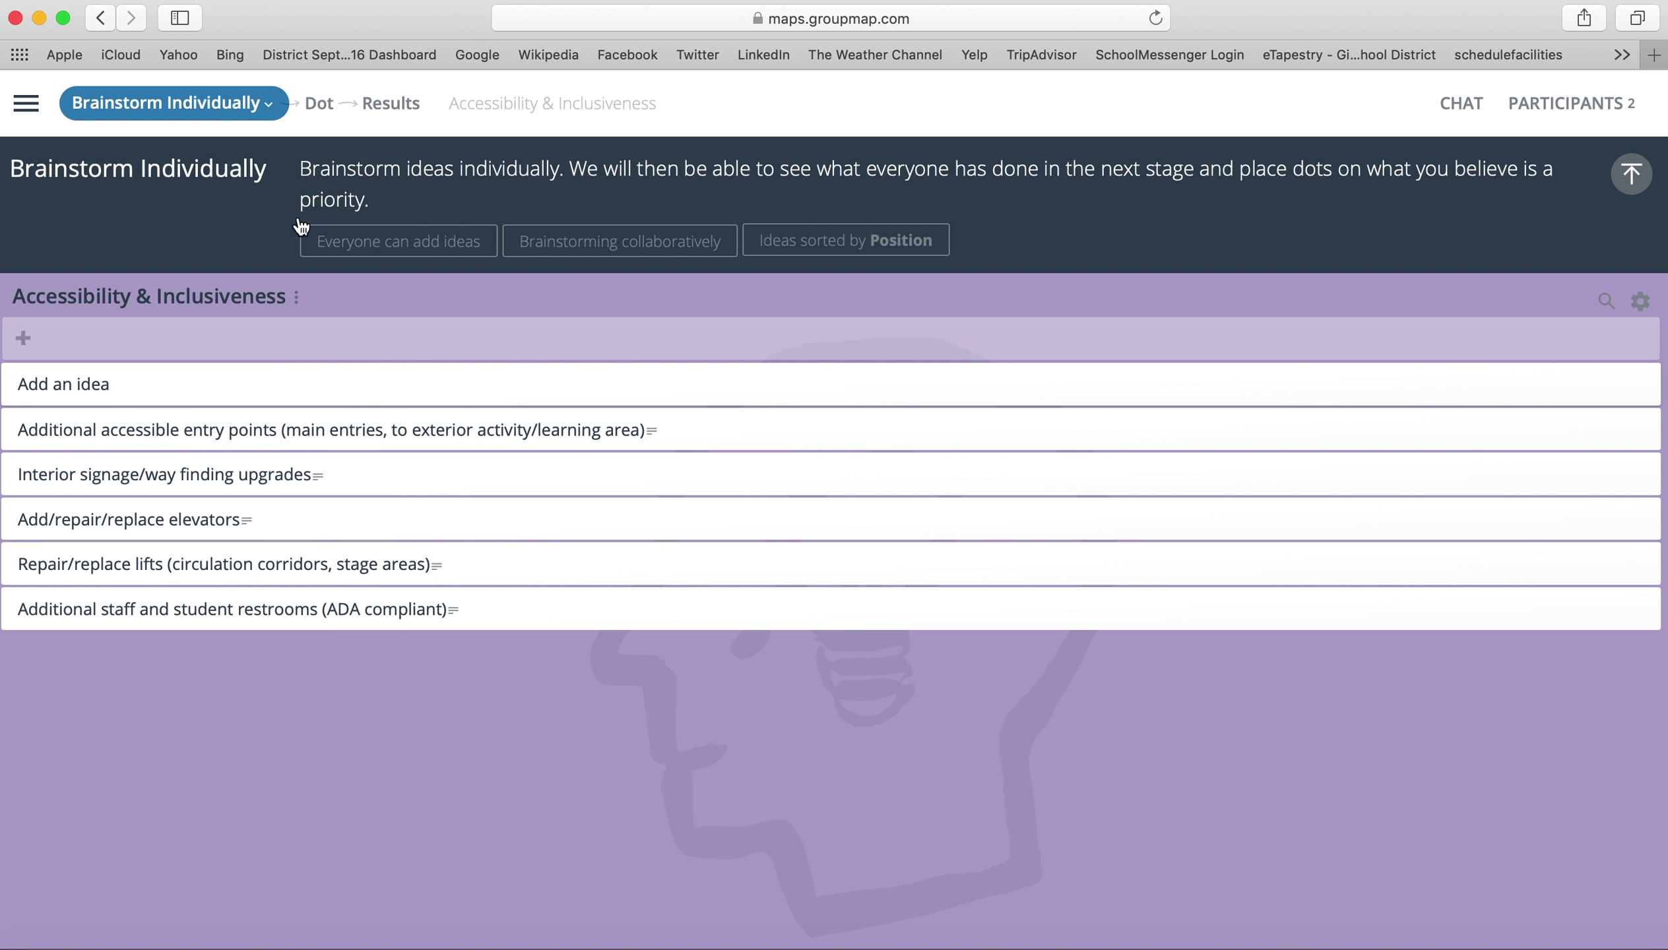
In the Dot stage, give one dot each to "Add an idea", "Interior signage/way finding upgrades" and "Repair/replace lifts"
click(319, 104)
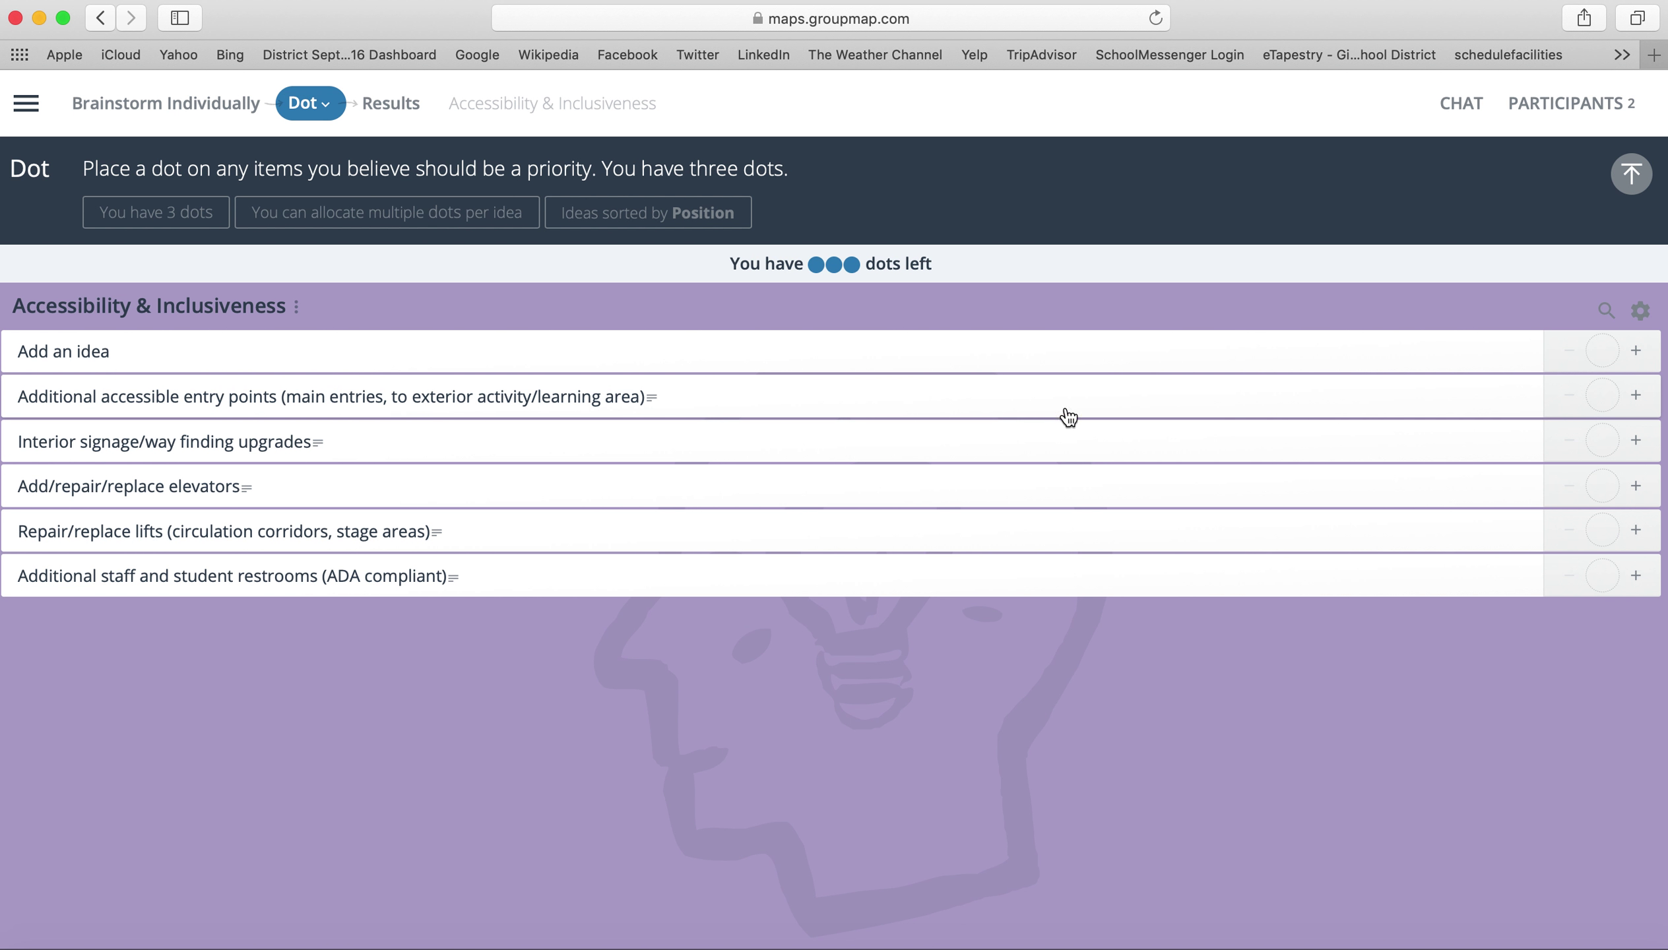
click(1636, 352)
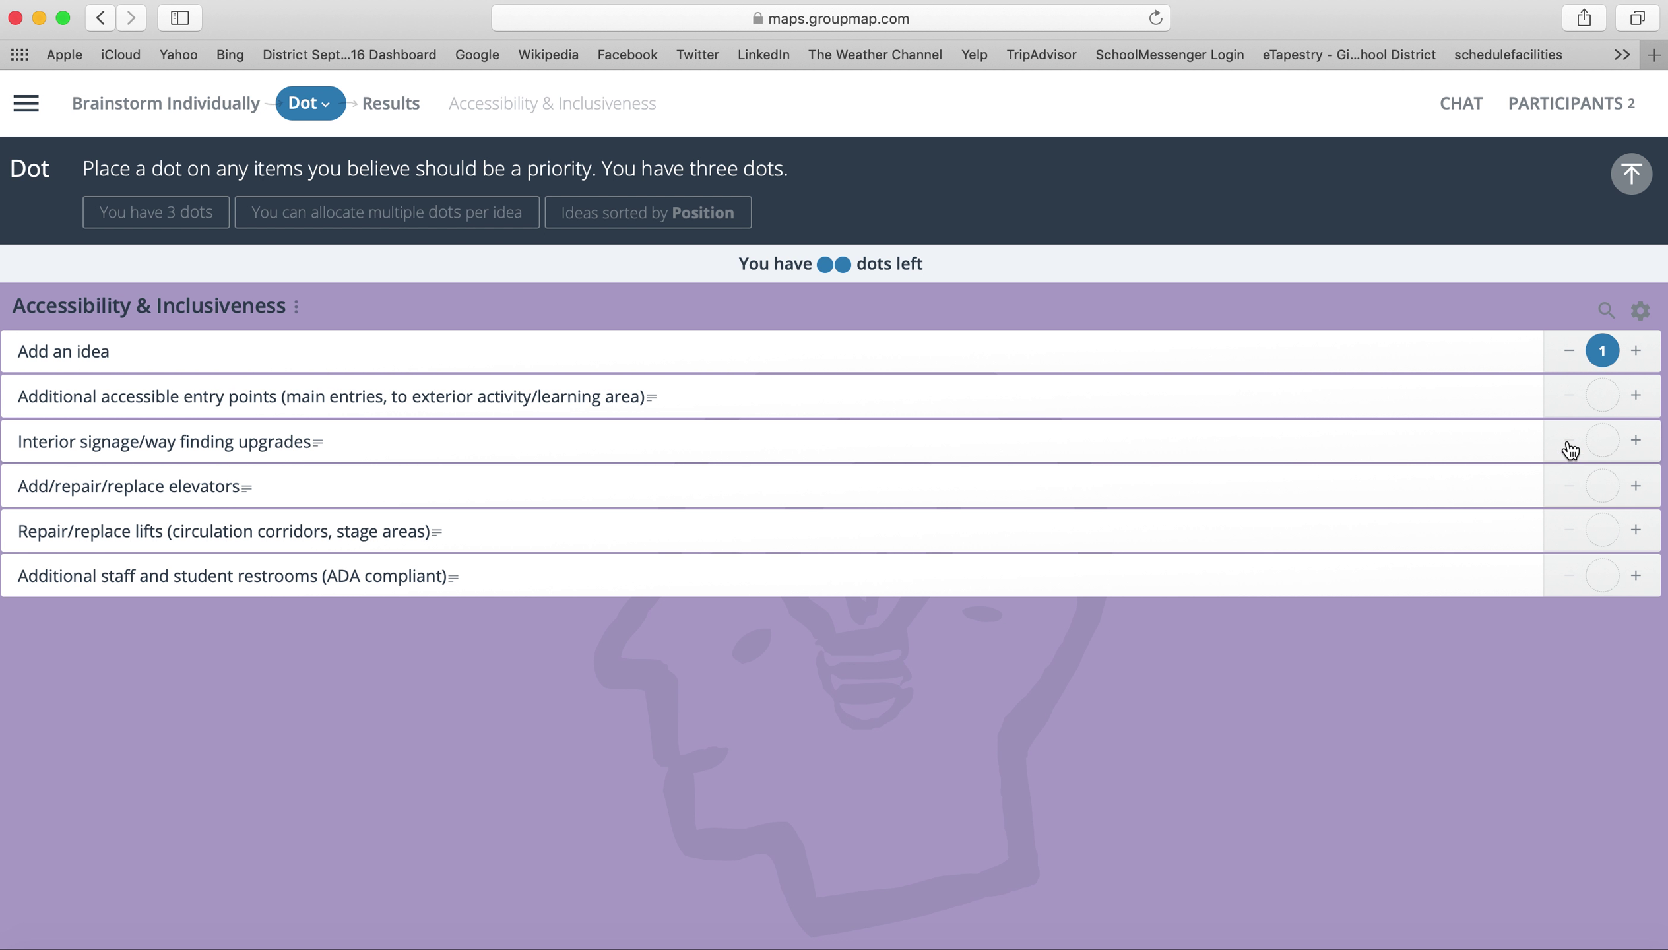
click(1637, 442)
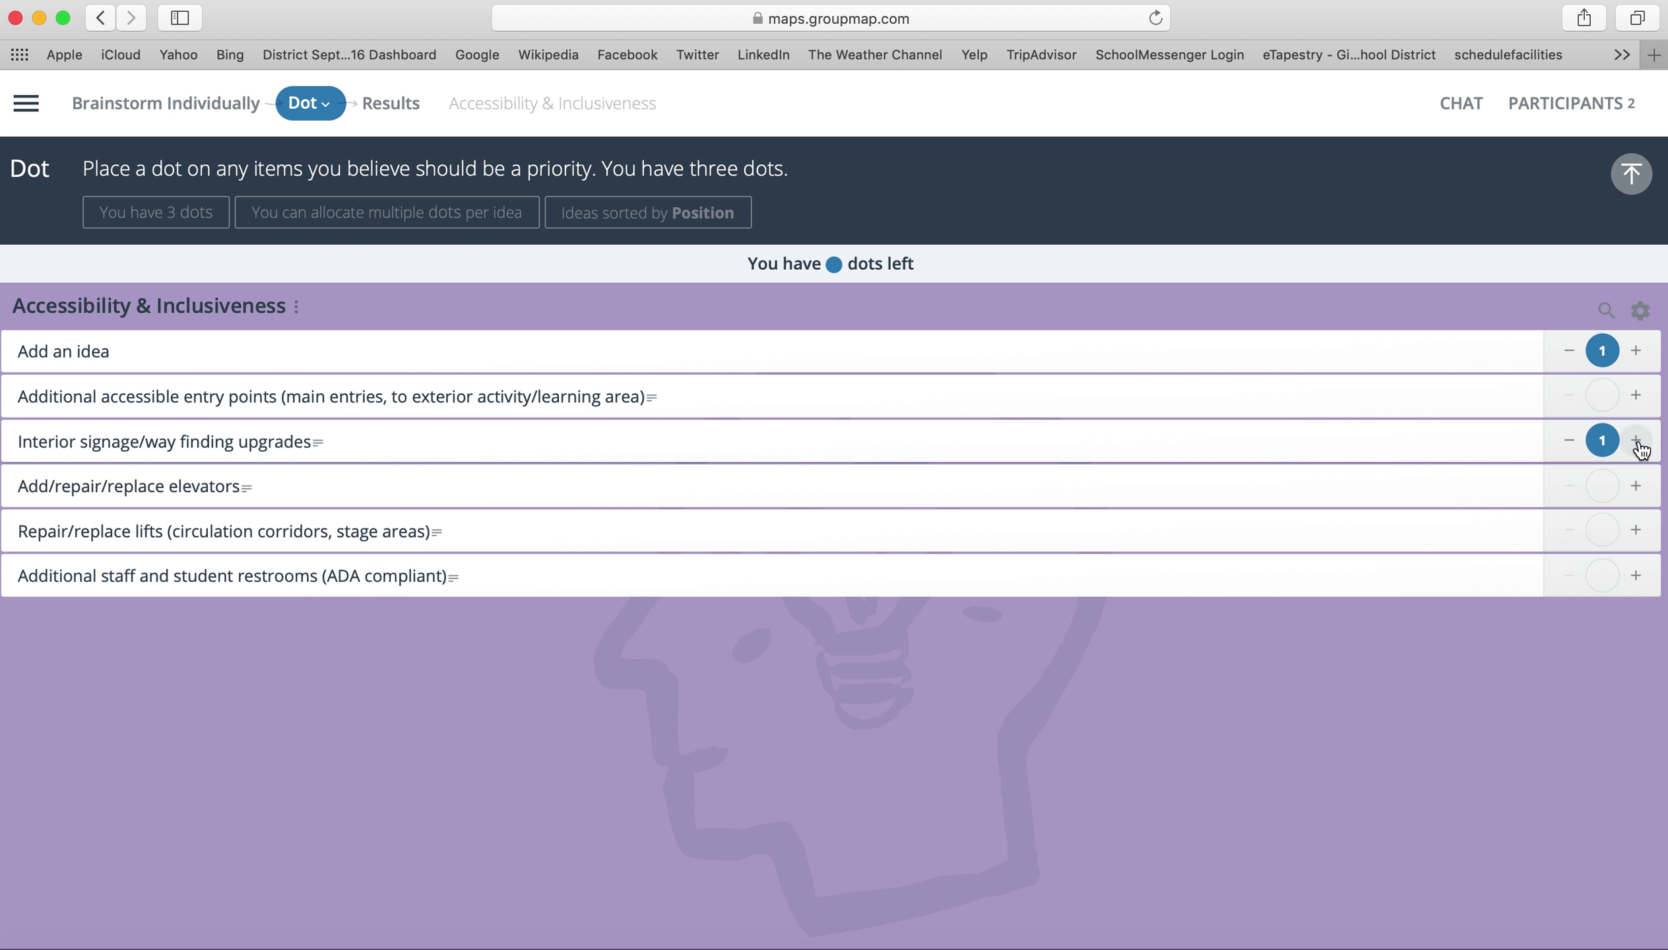
click(1637, 531)
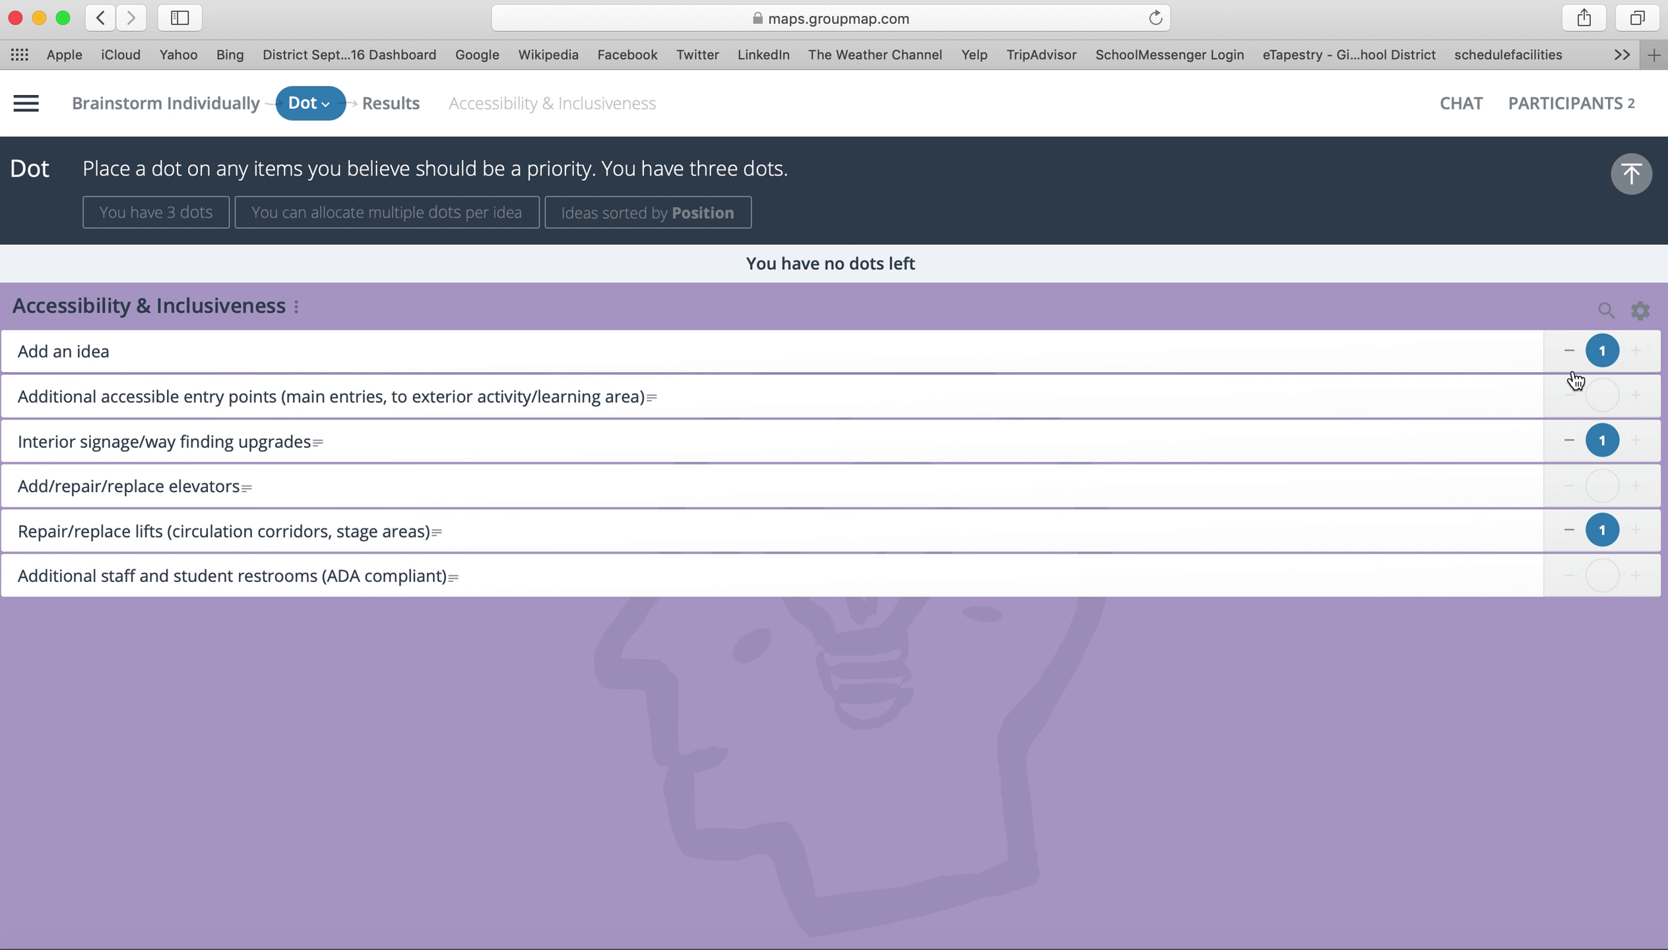
Move the dot from "Interior signage/way finding upgrades" to "Additional accessible entry points" and view the map's results
click(1569, 441)
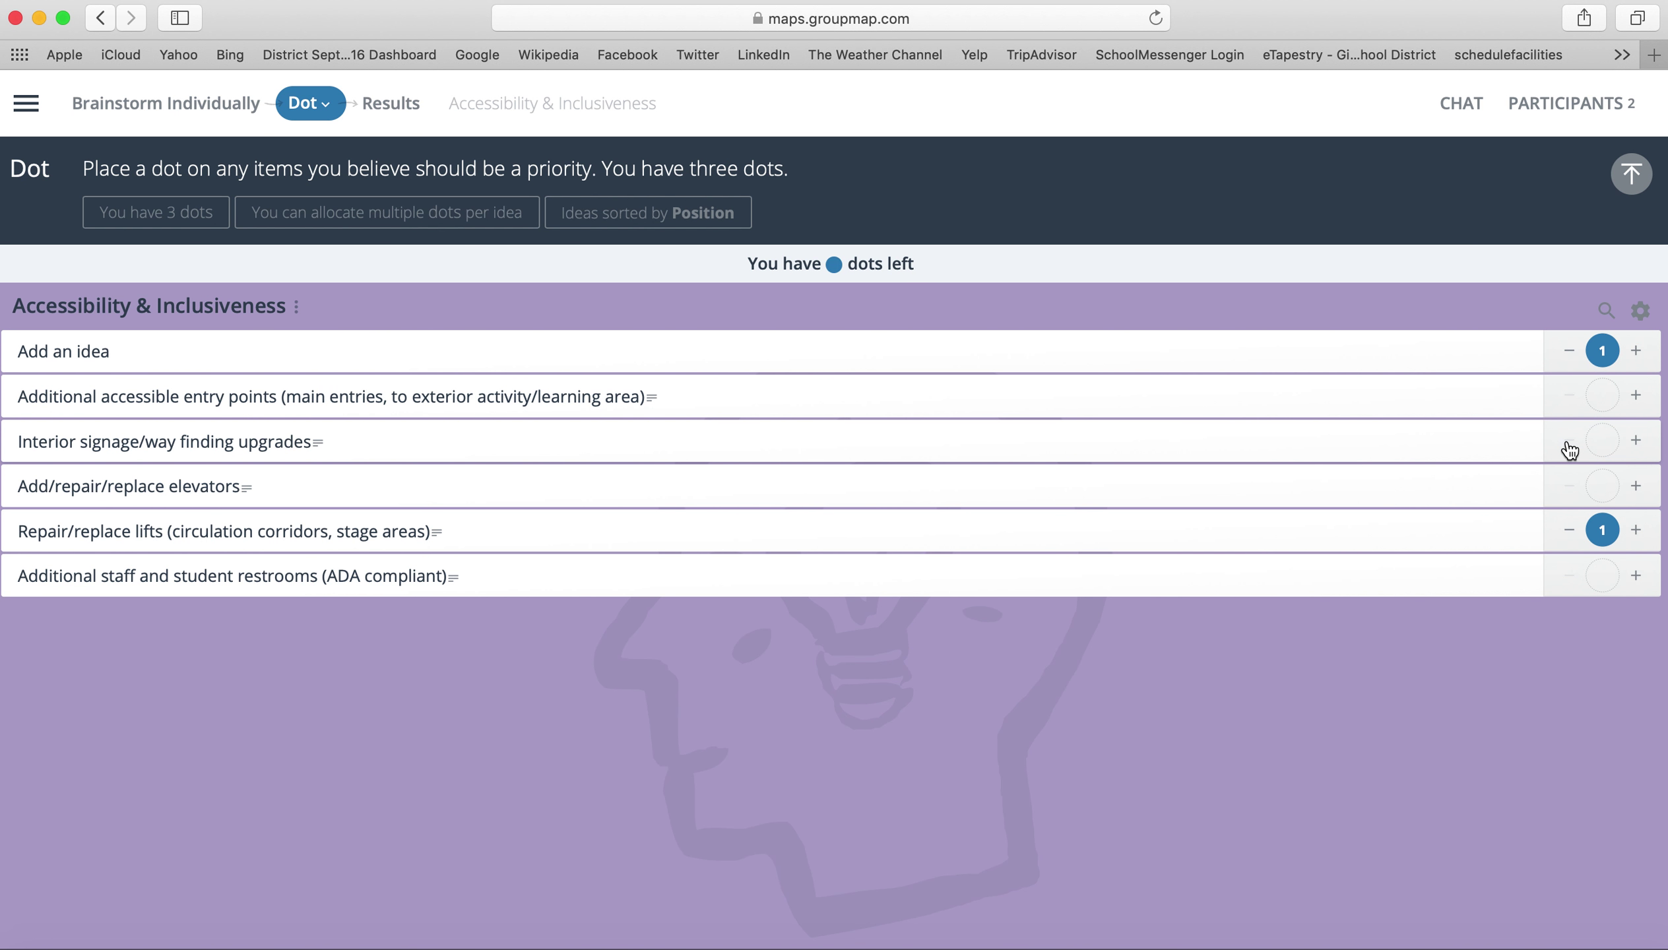
click(1638, 396)
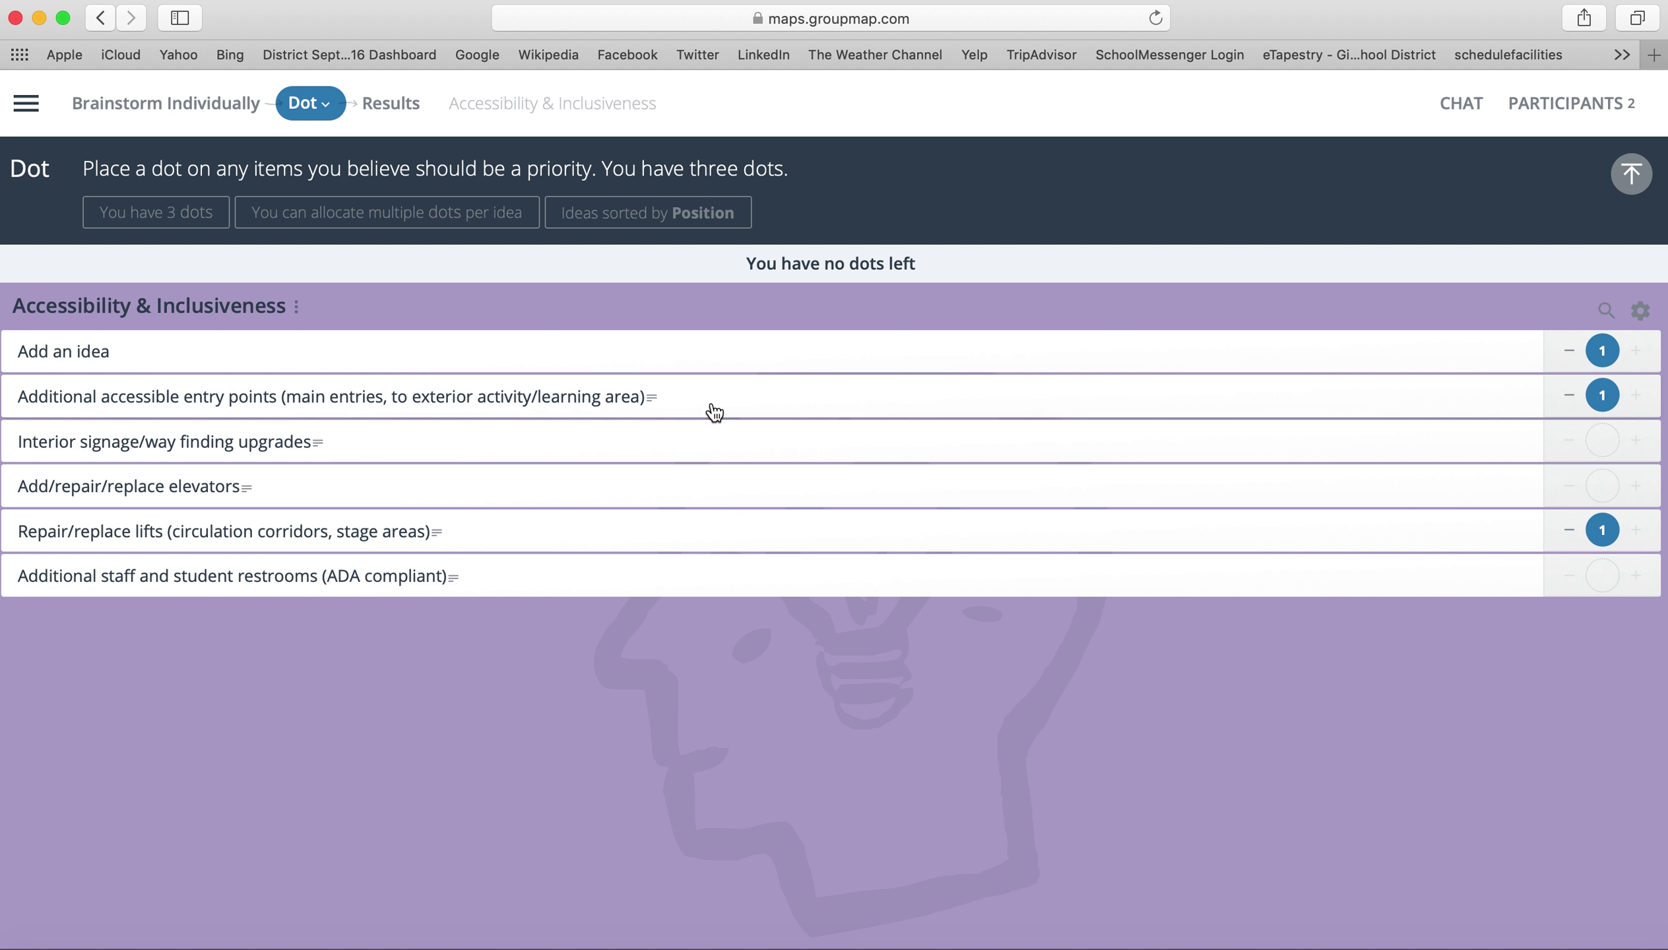
click(406, 112)
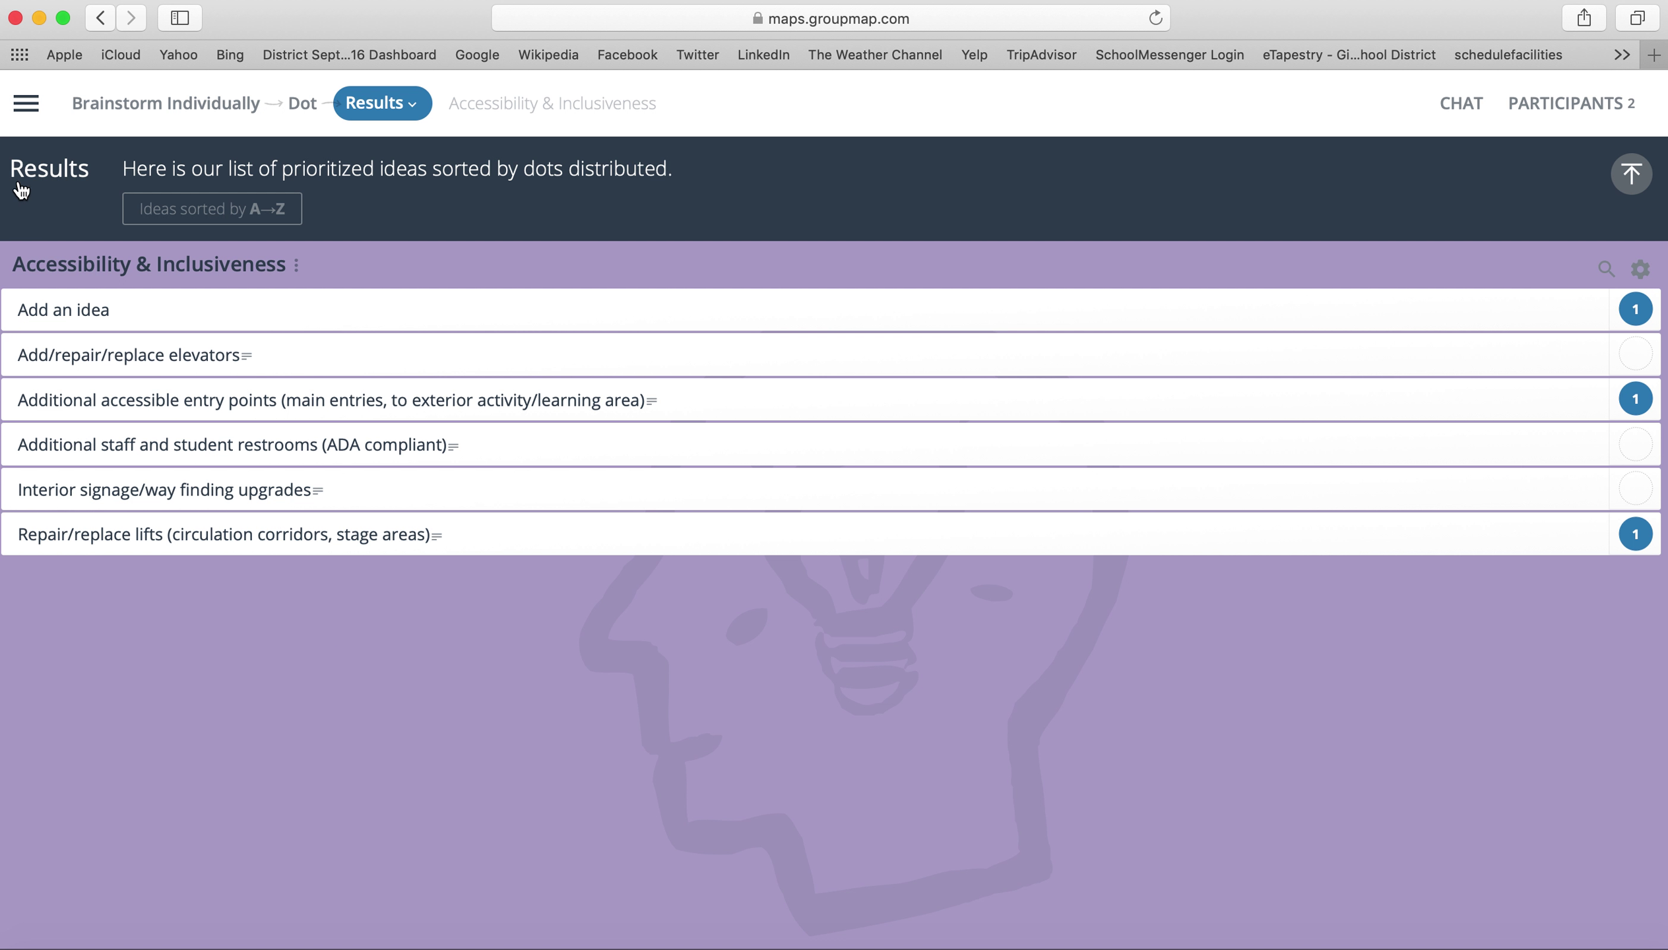
Open the reports for Accessibility & Inclusiveness and review the participants, ideas and map reports
click(28, 105)
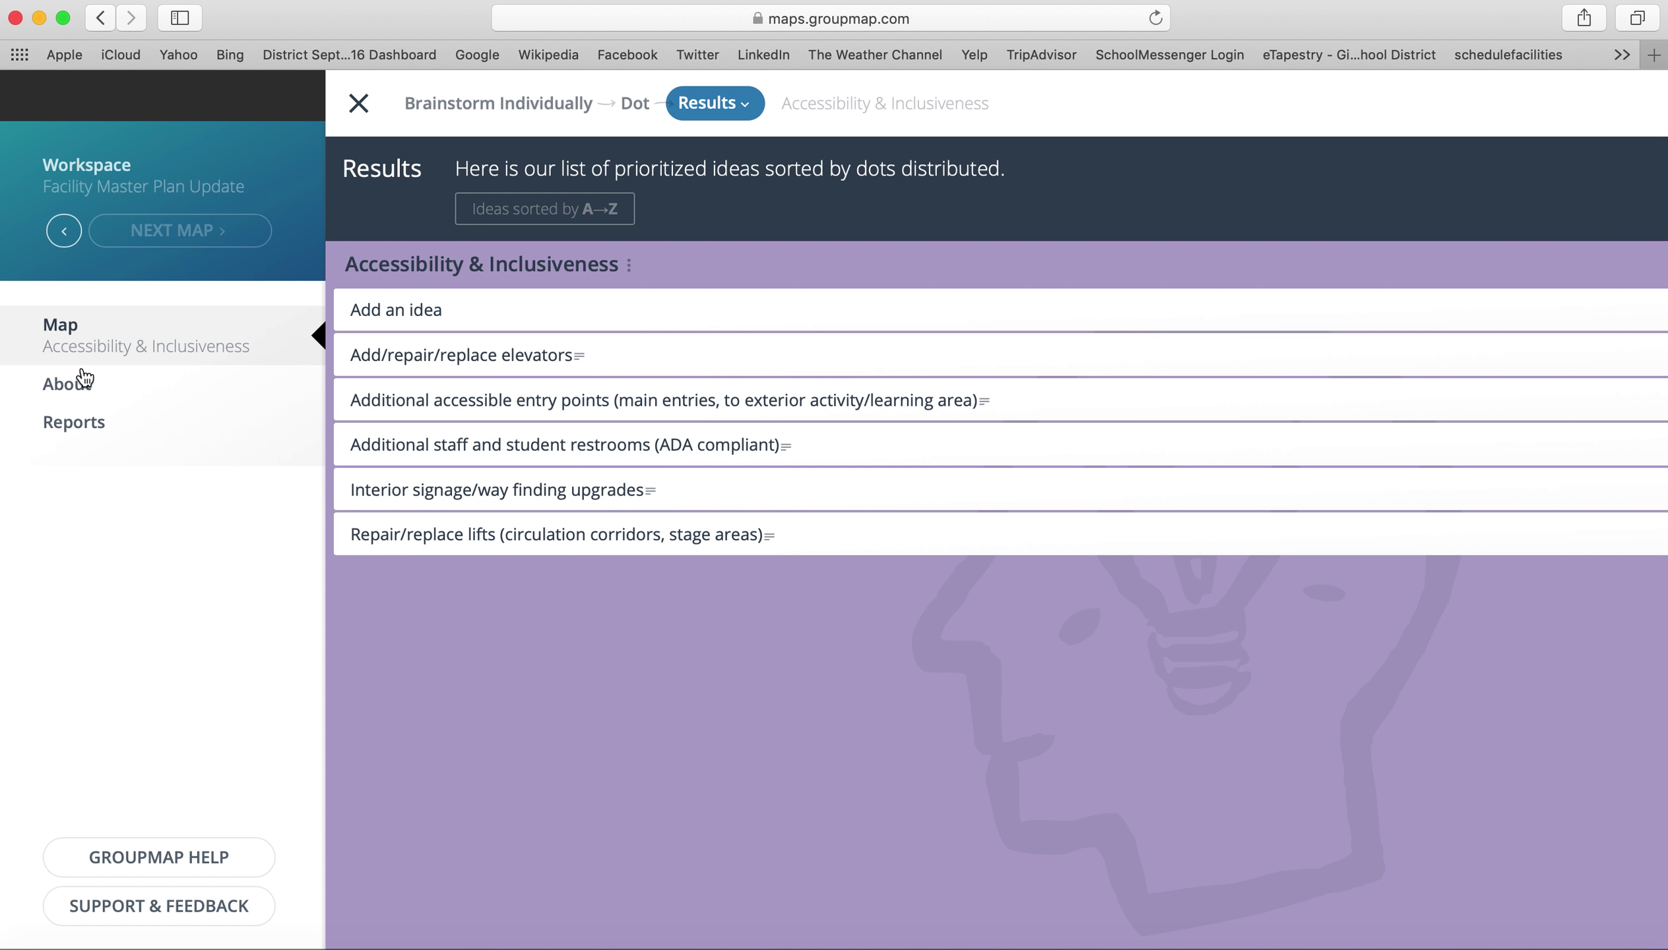
click(86, 436)
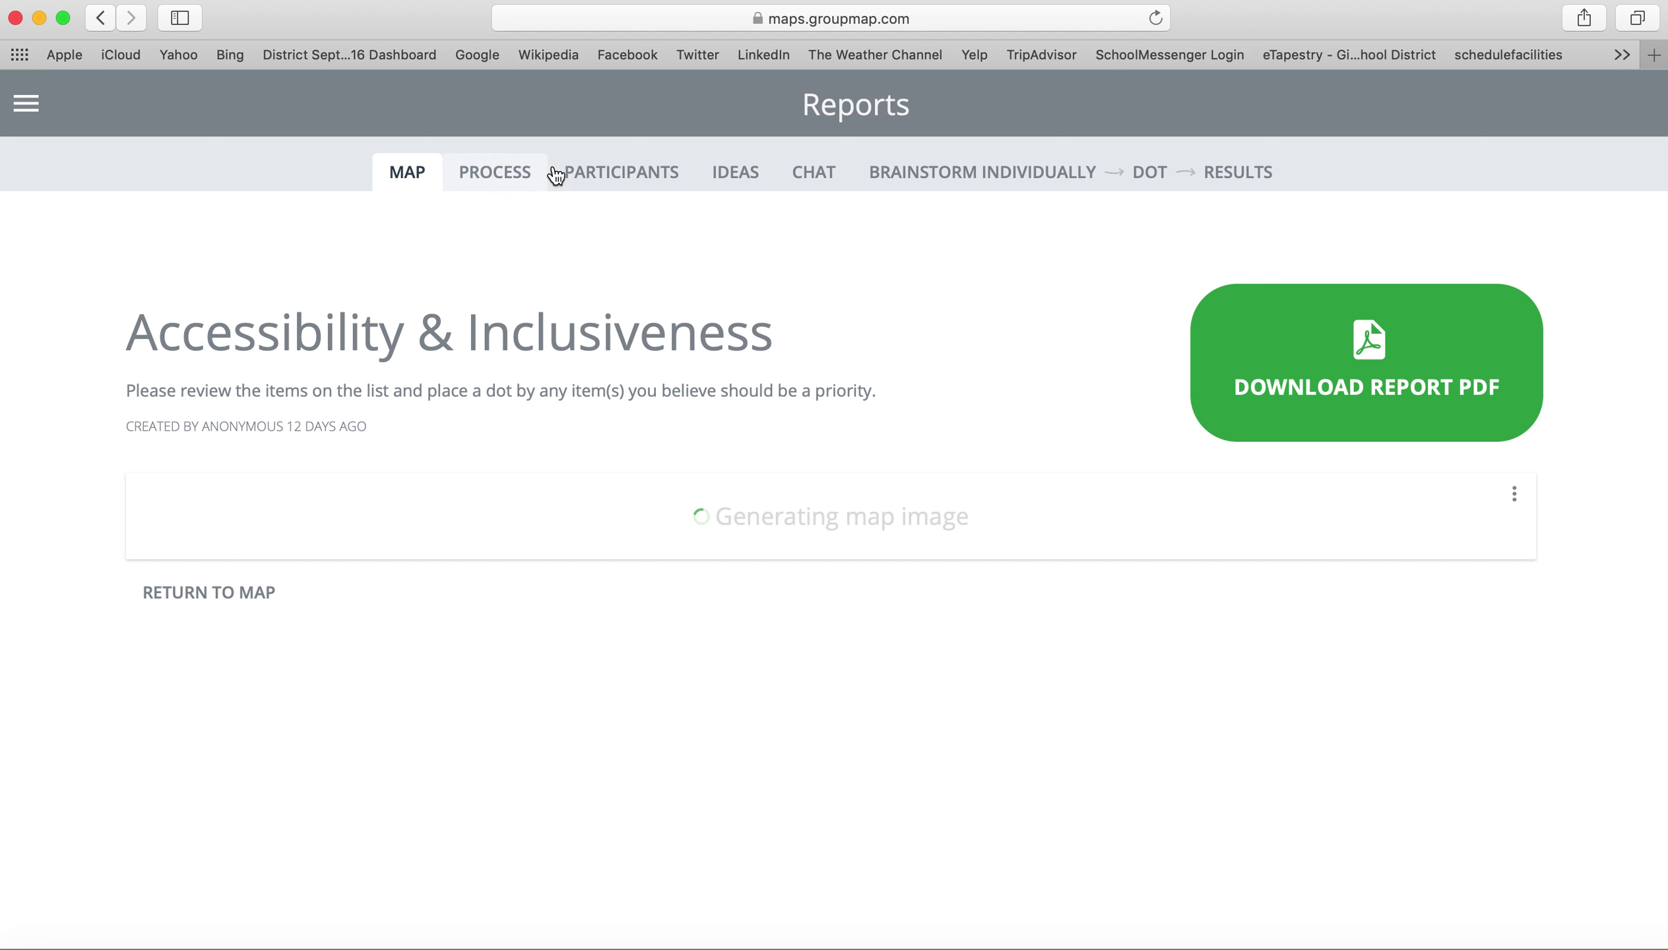
click(605, 161)
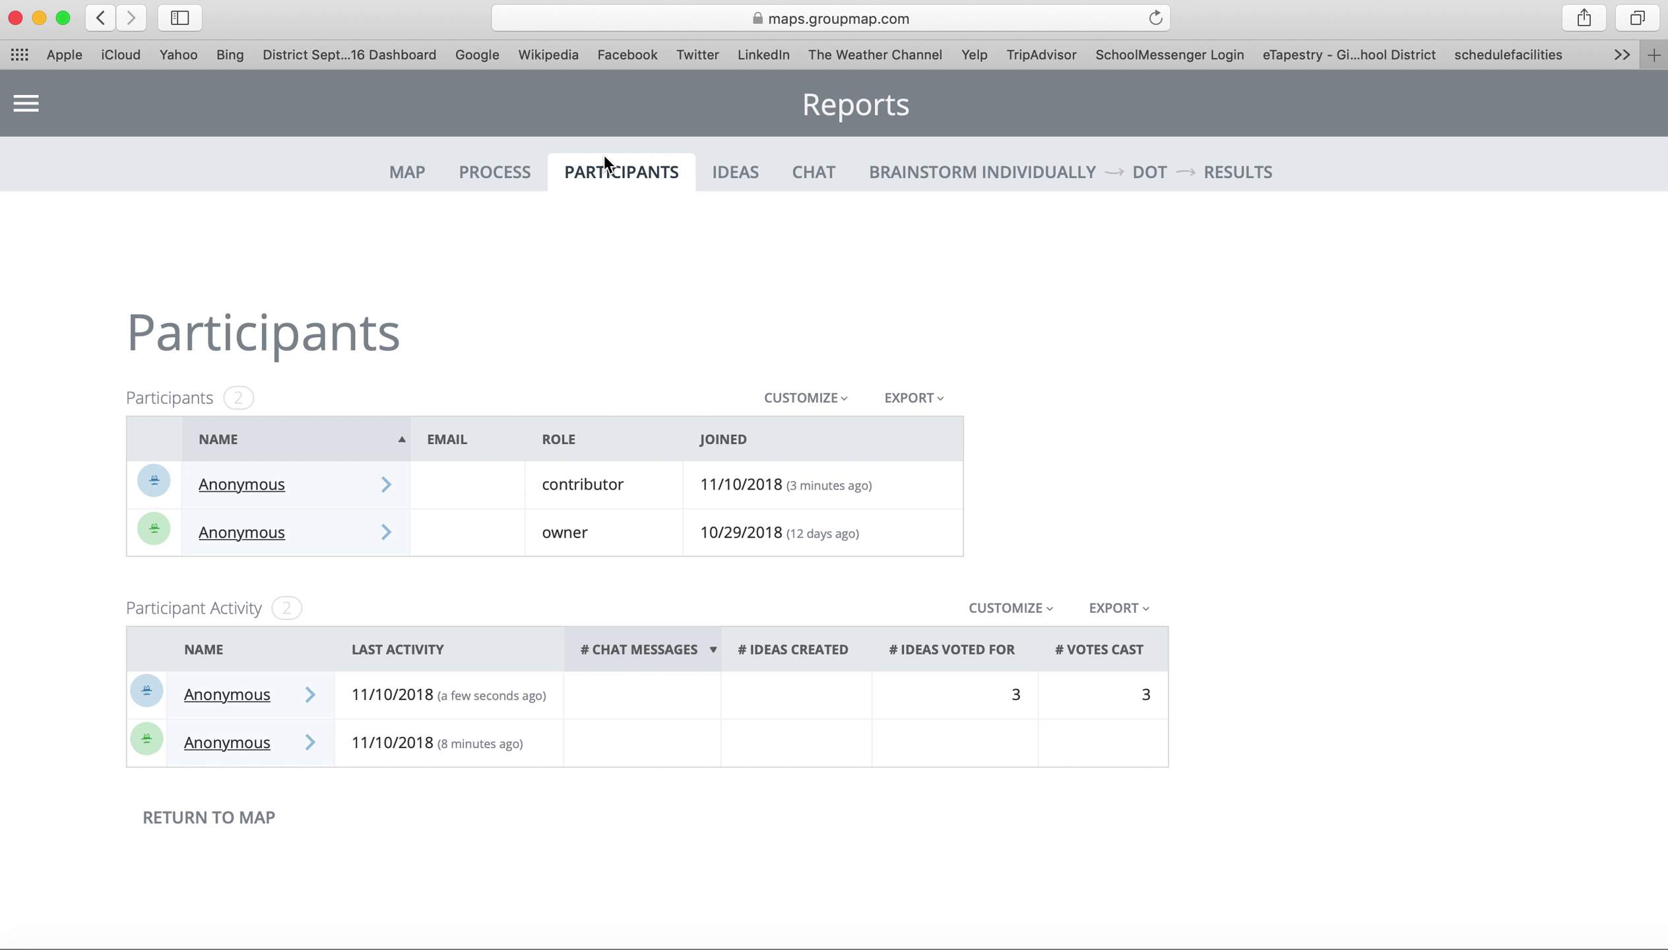
click(726, 176)
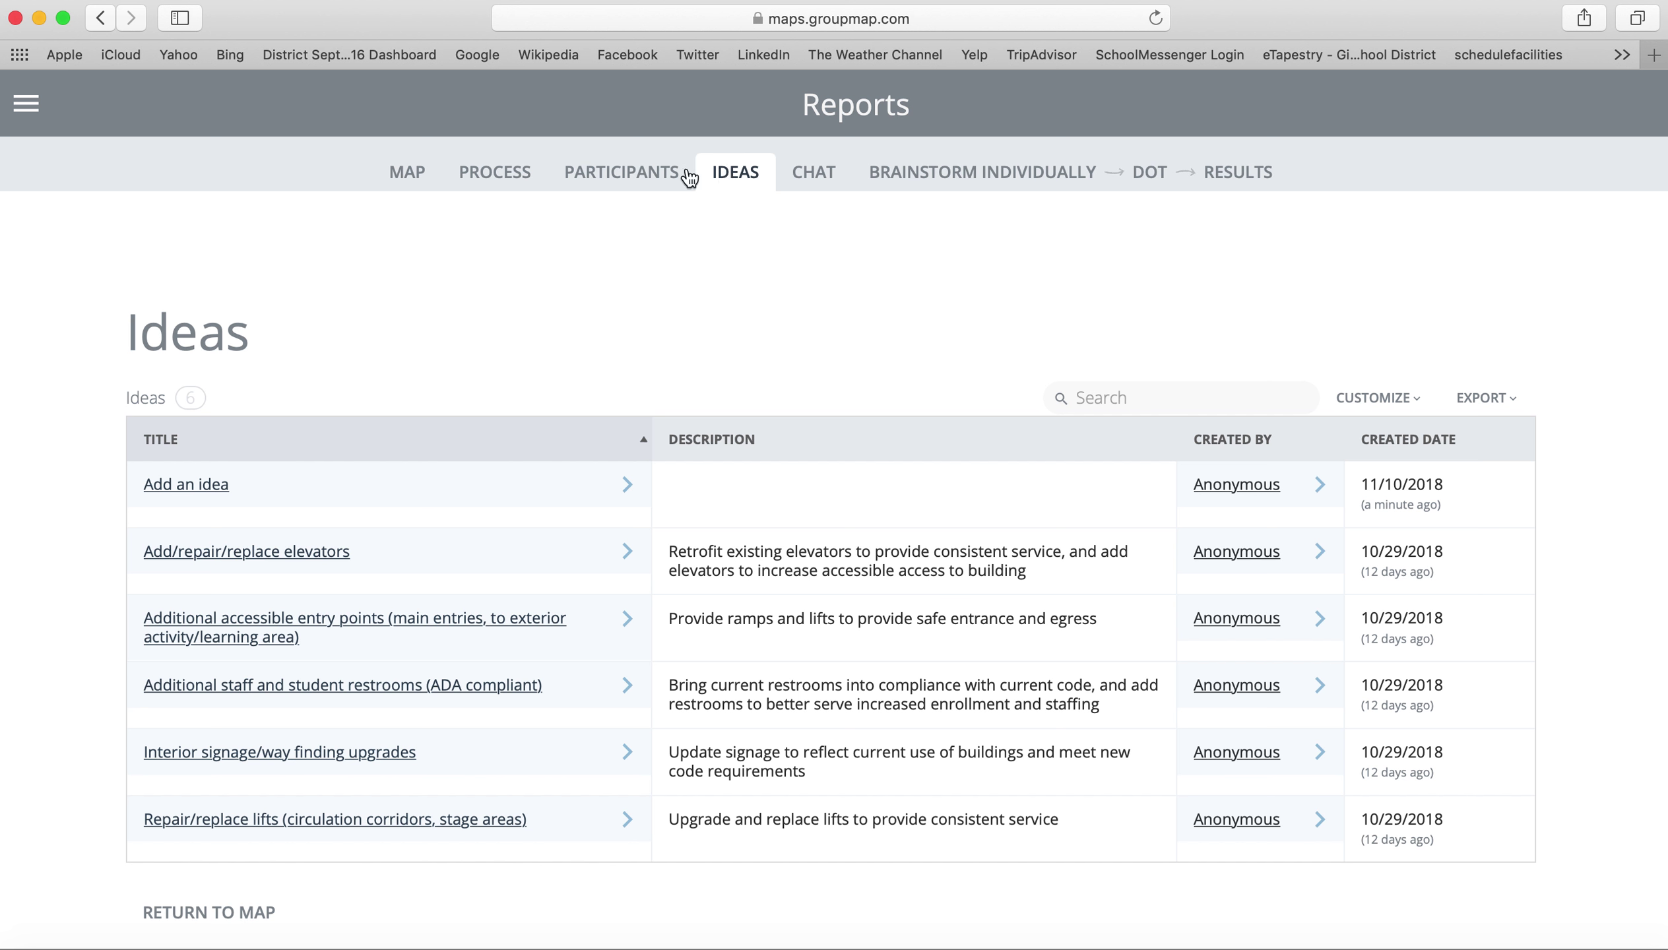
click(406, 188)
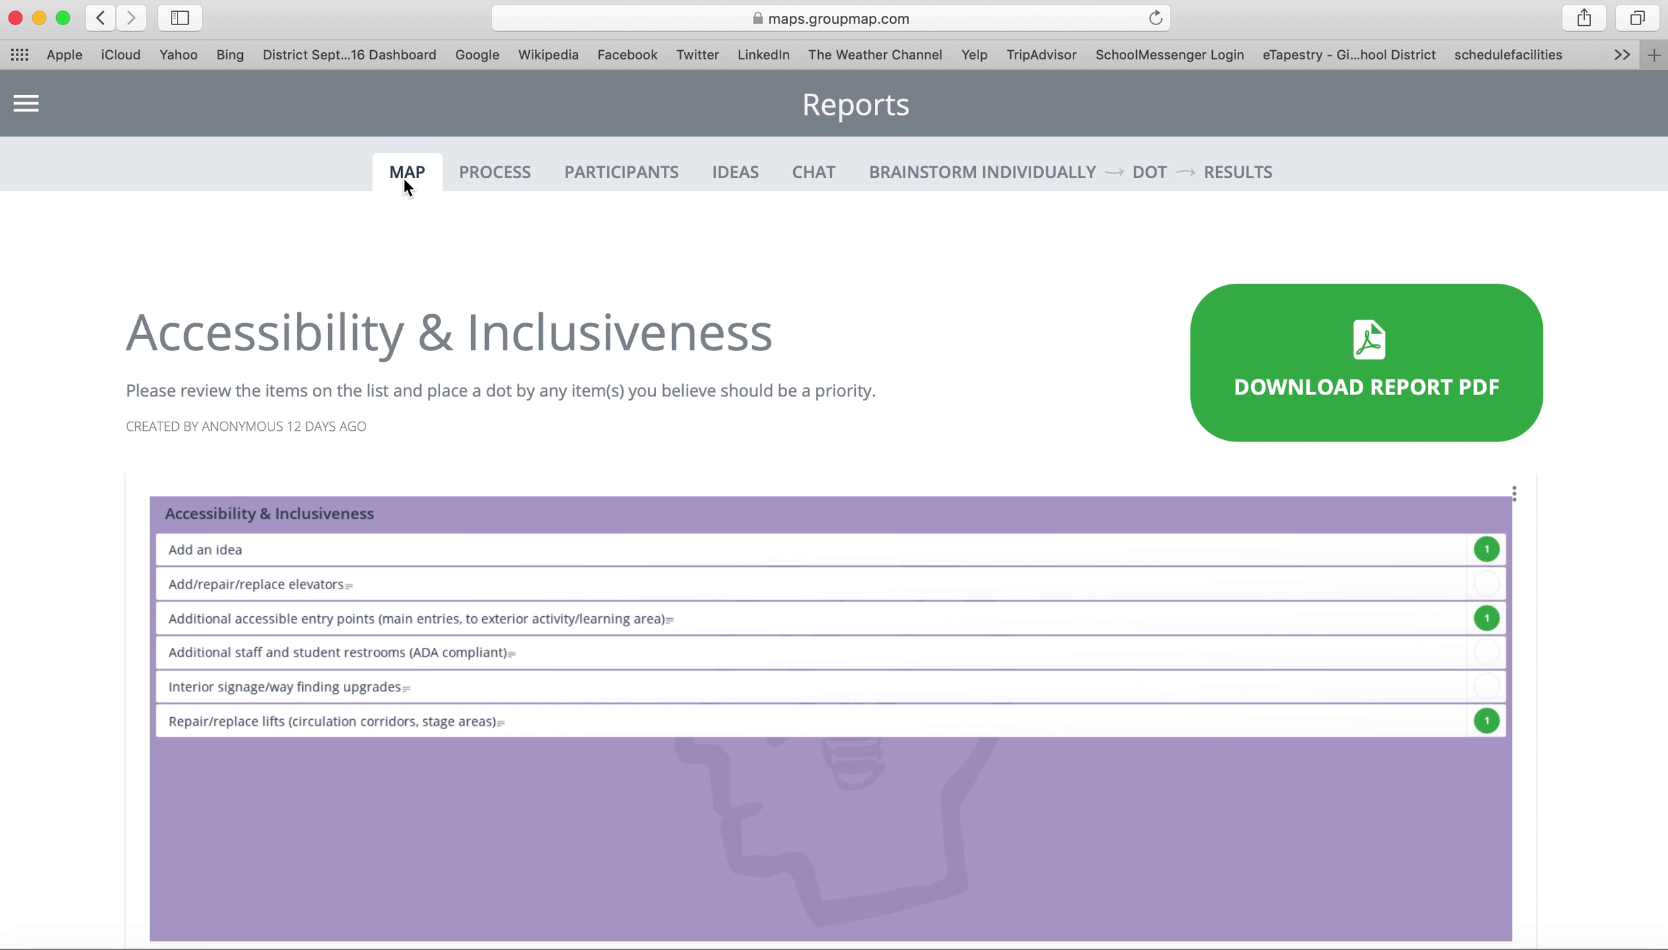
Return from the reports to the Facility Master Plan Update workspace overview
click(26, 107)
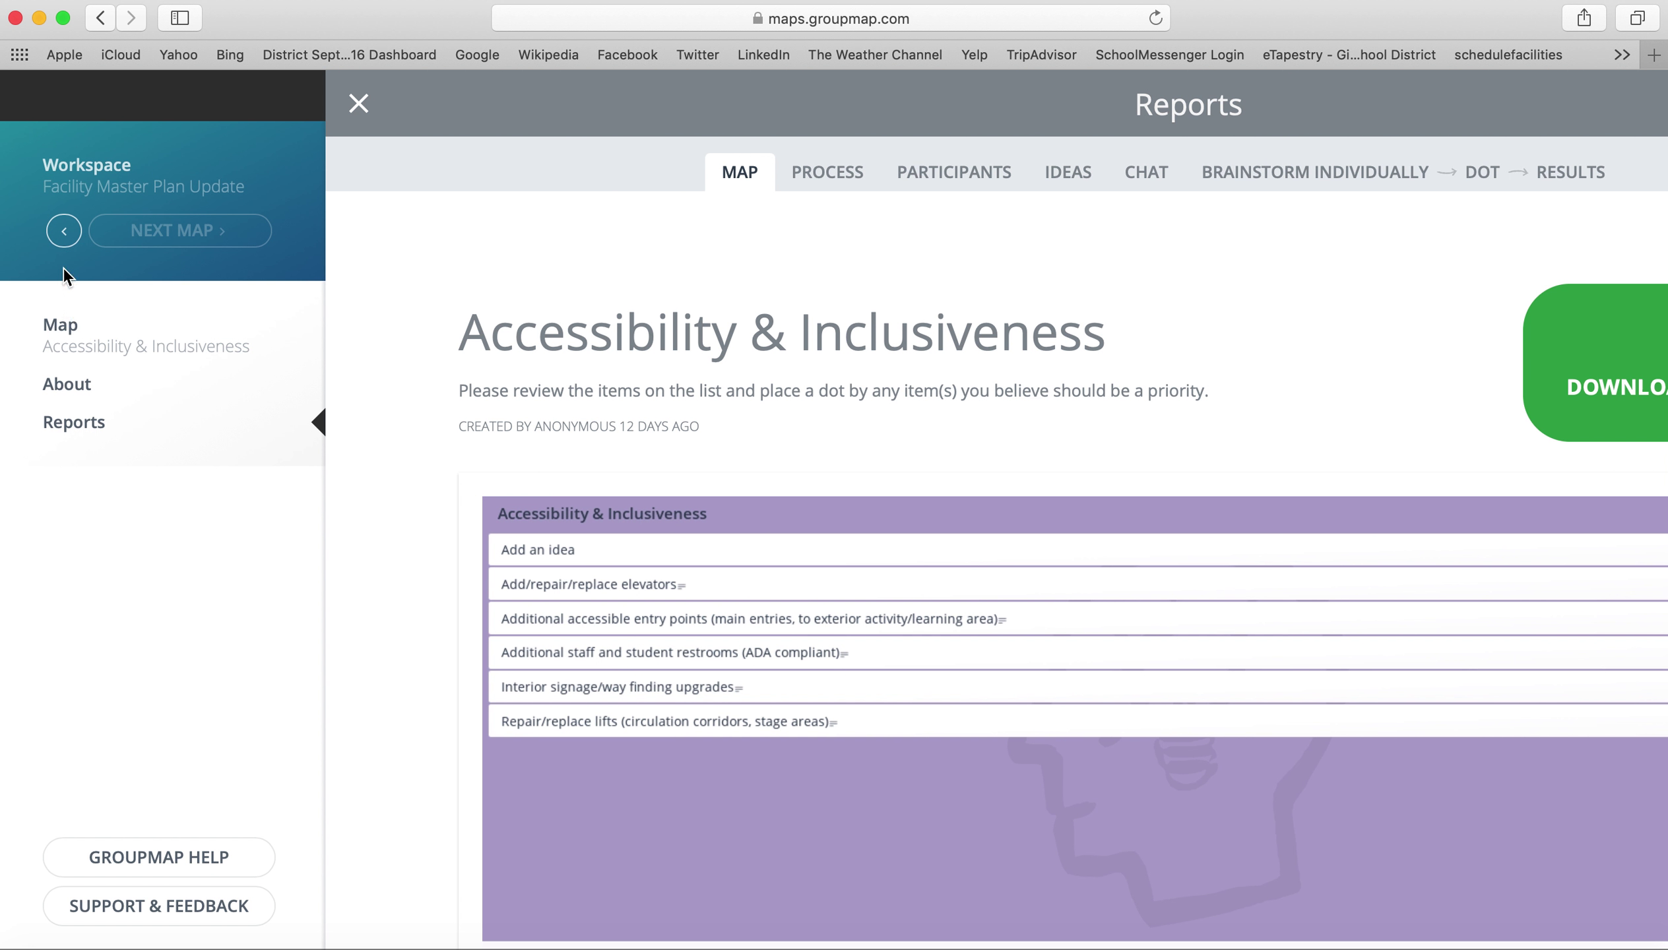
click(136, 177)
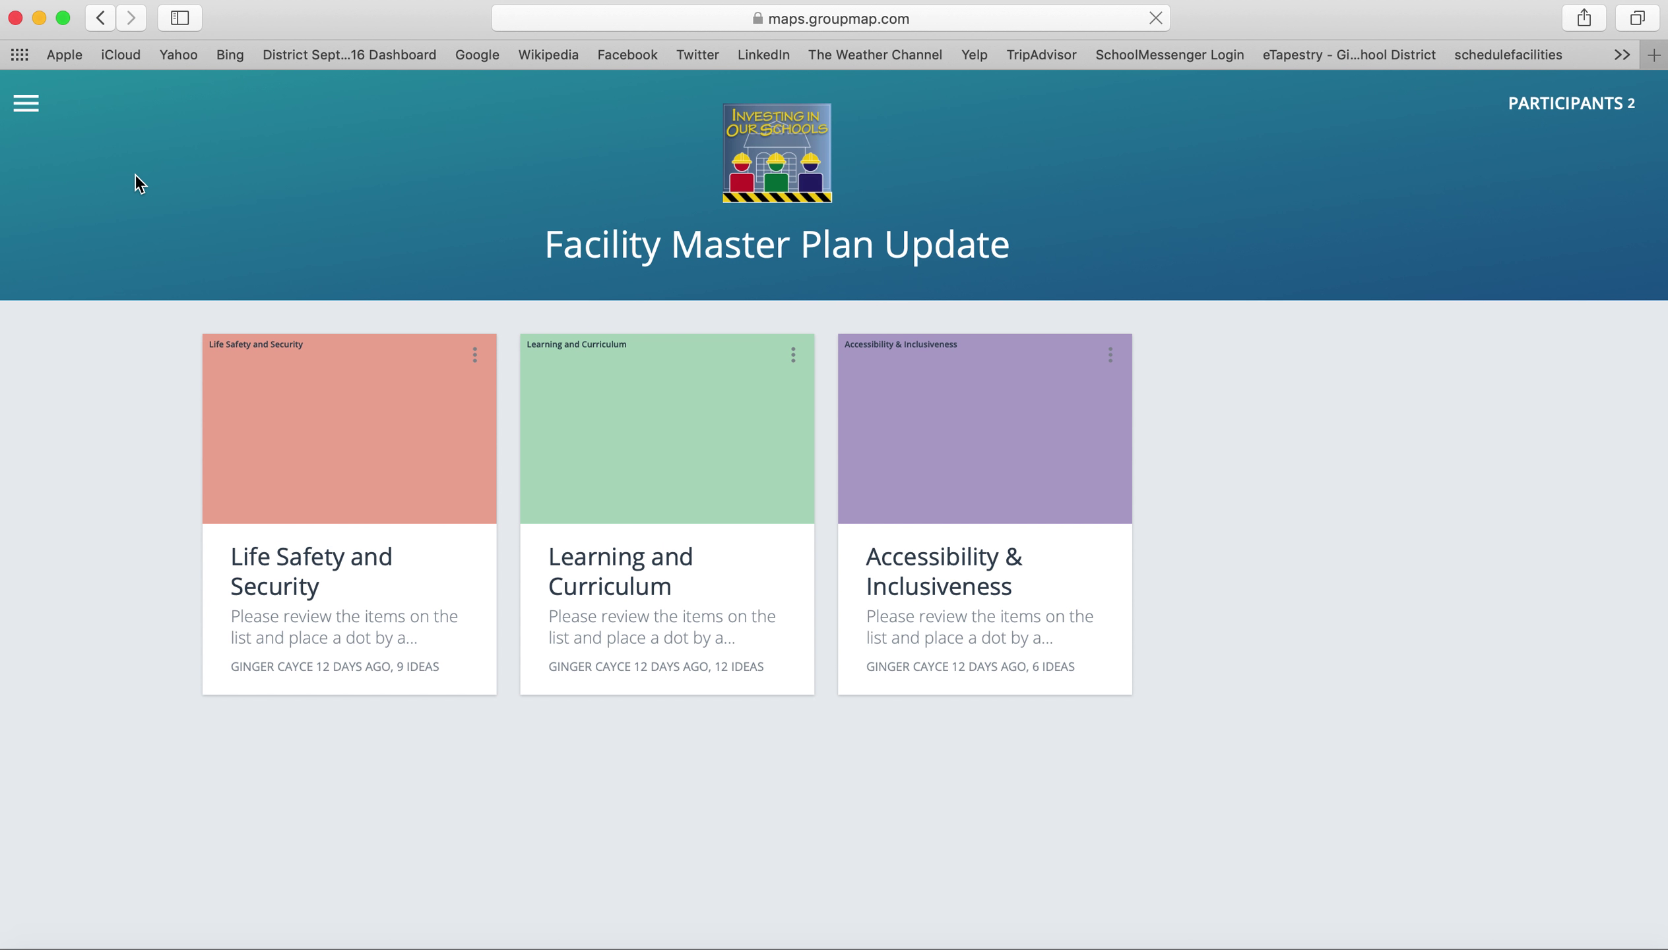